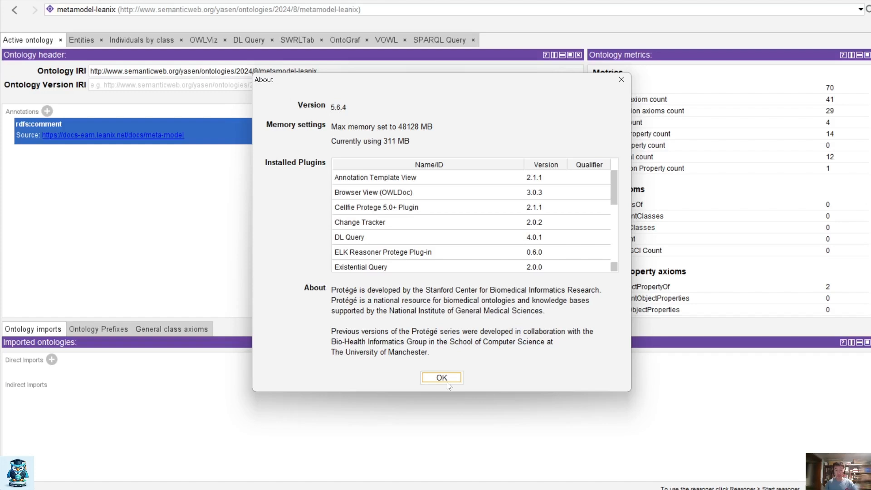
# - Close the version information and examine the ontology IRI, especially its metamodel-leanix ending
pyautogui.click(448, 383)
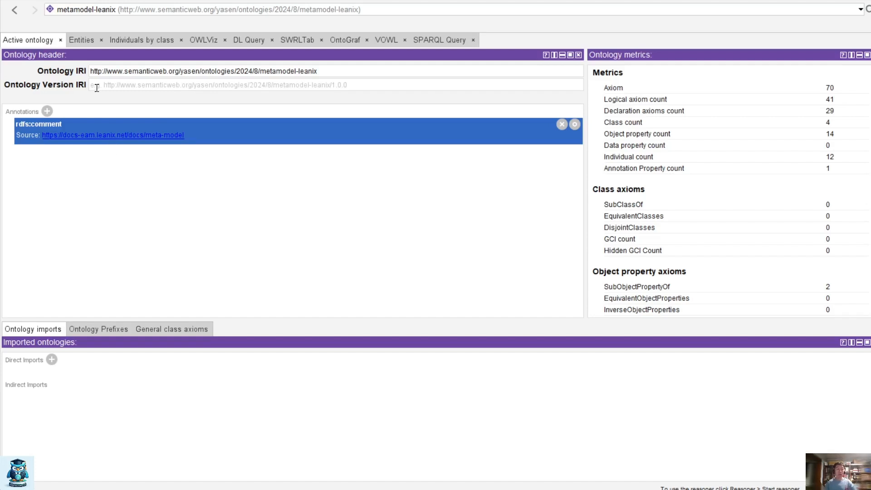
pyautogui.moveTo(93, 70); pyautogui.dragTo(261, 68)
pyautogui.click(332, 74)
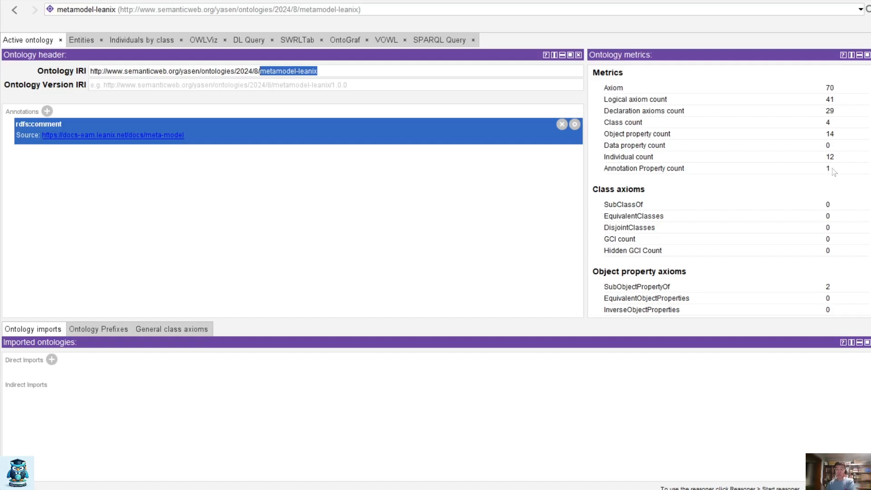
# - View the Application_&_Data_Architecture class and its instances, and compare them with the layers in the LeanIX meta model diagram
pyautogui.click(85, 42)
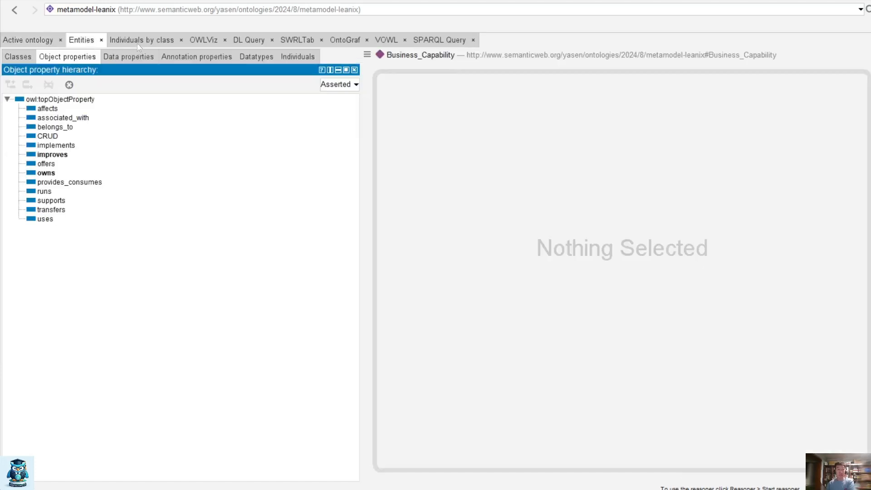
pyautogui.click(20, 57)
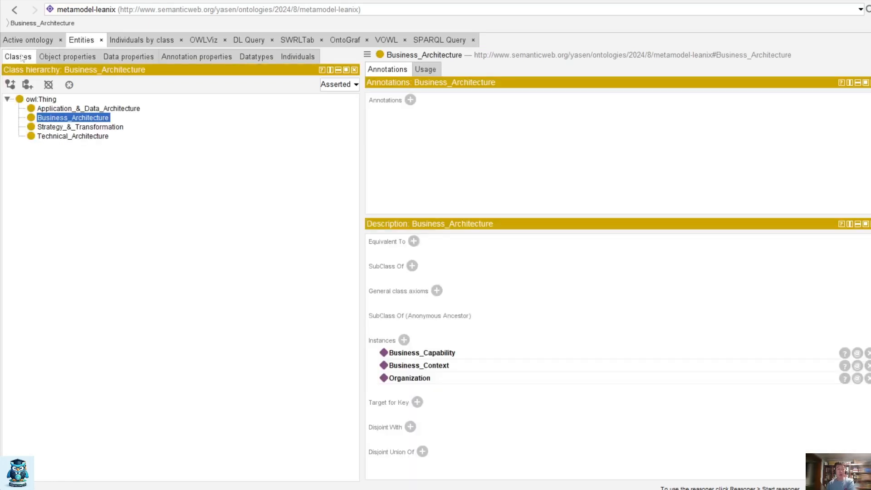
pyautogui.click(74, 110)
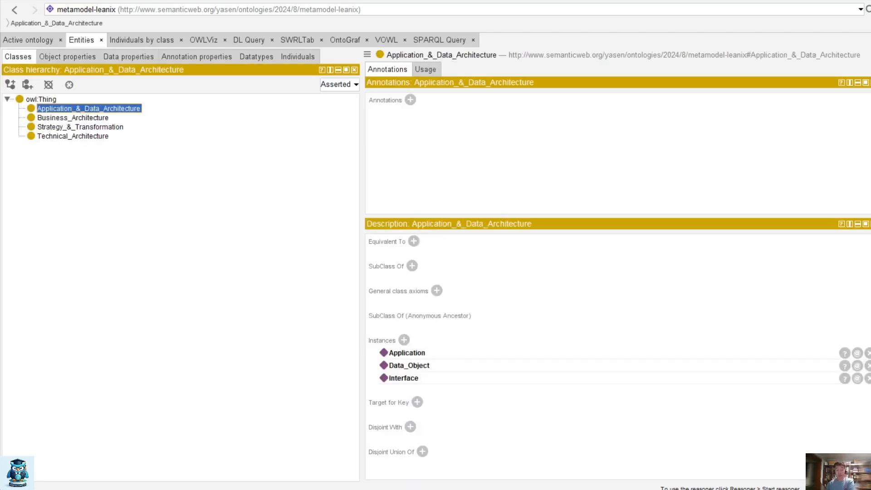
pyautogui.click(547, 489)
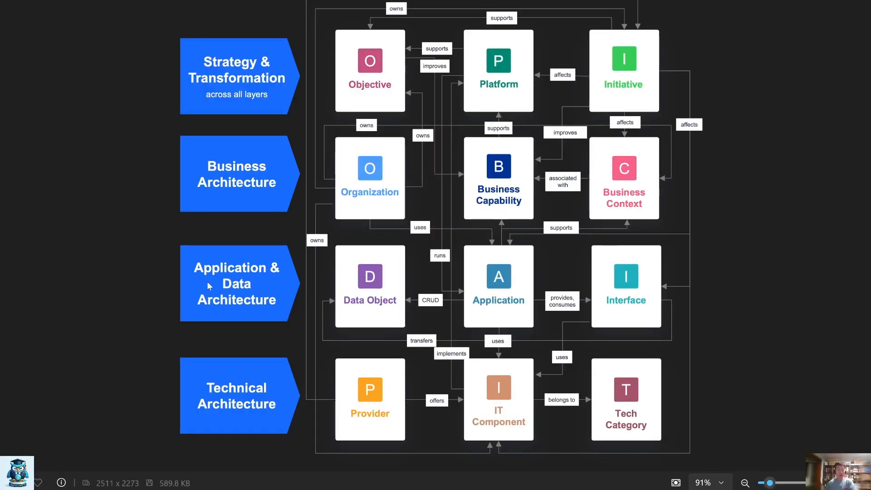
pyautogui.hotkey('alt', 'Tab')
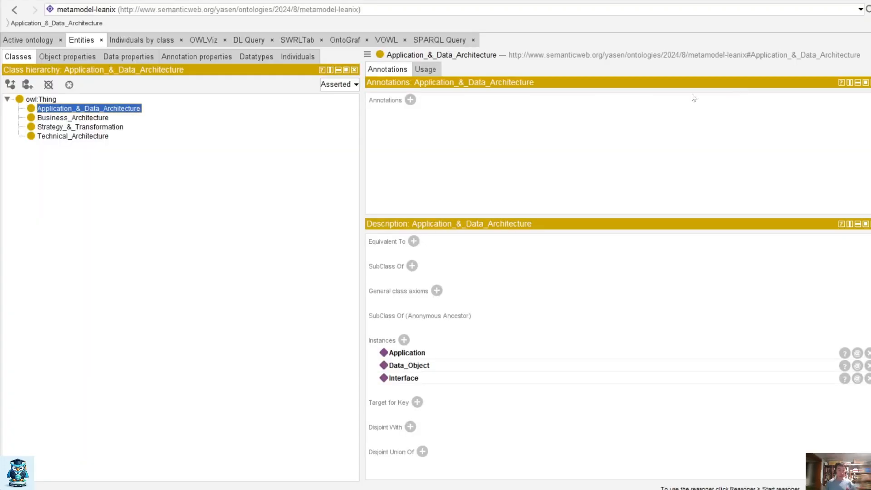
# - Inspect the individuals of the Business_Architecture class and the property assertions of Business_Context and Application
pyautogui.click(124, 42)
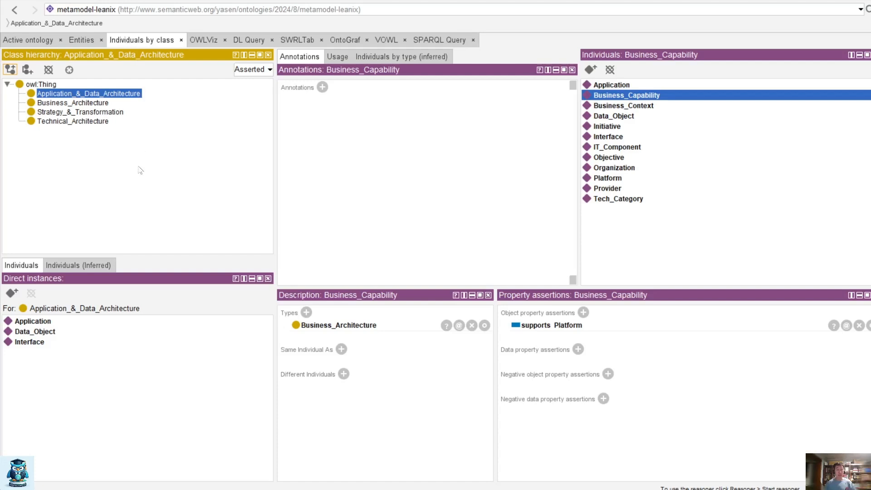
pyautogui.click(70, 103)
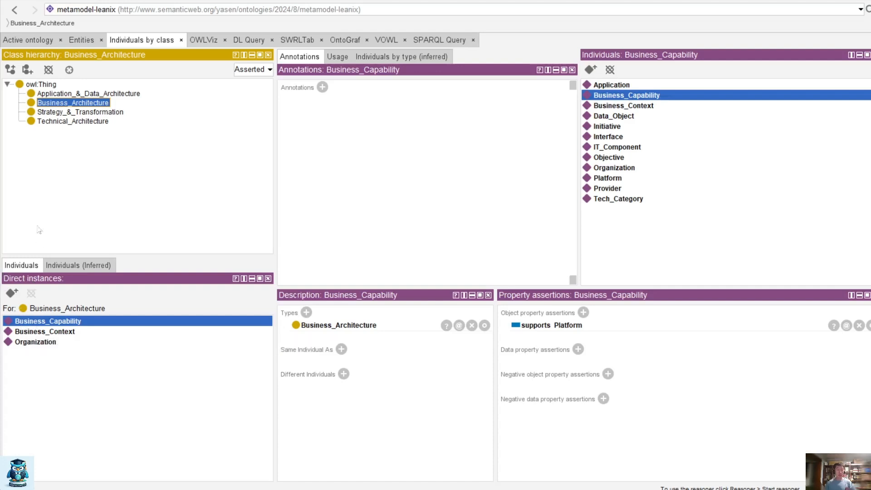
pyautogui.click(42, 343)
pyautogui.click(63, 322)
pyautogui.click(67, 333)
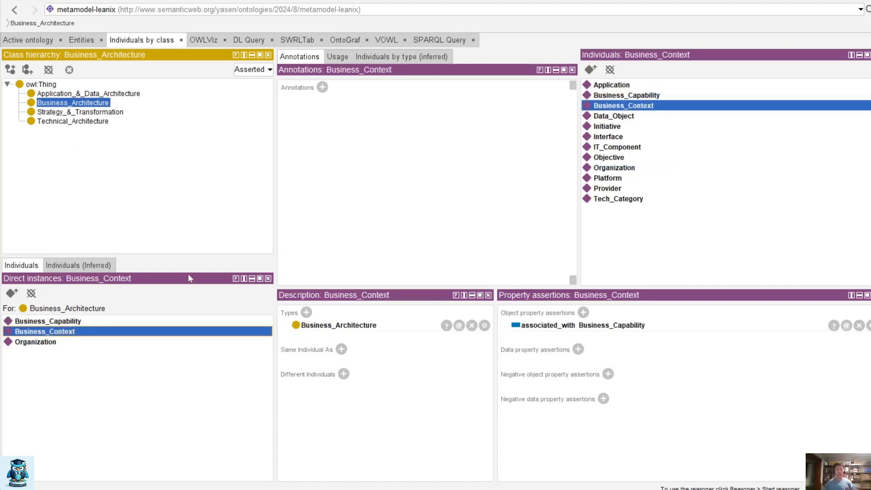
pyautogui.click(629, 87)
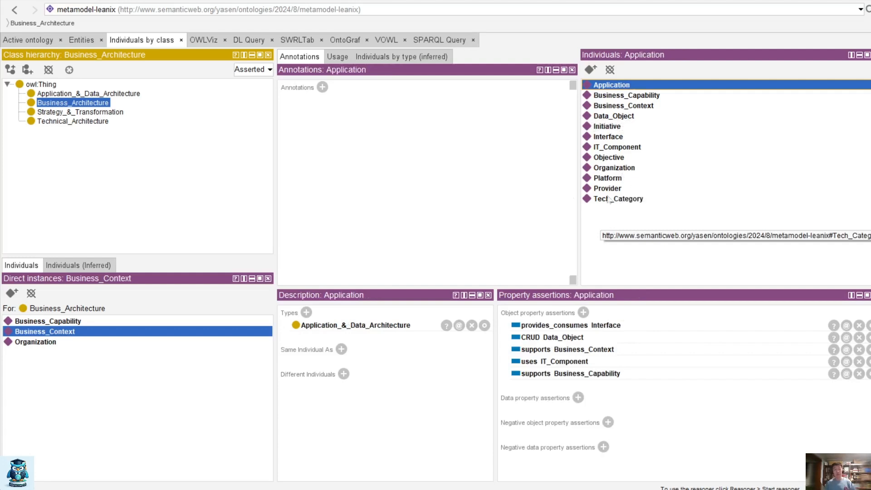
# - Review the object property hierarchy against the relation labels in the meta model diagram and show the details of the supports property
pyautogui.click(72, 40)
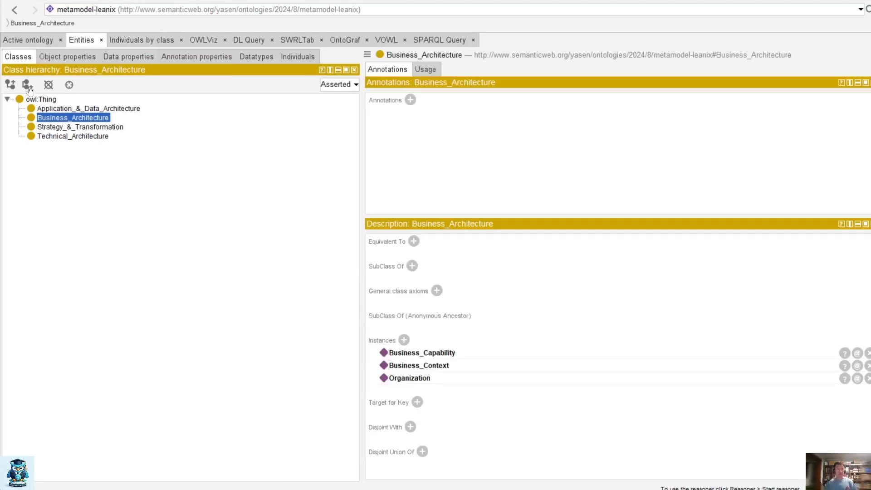
pyautogui.click(63, 56)
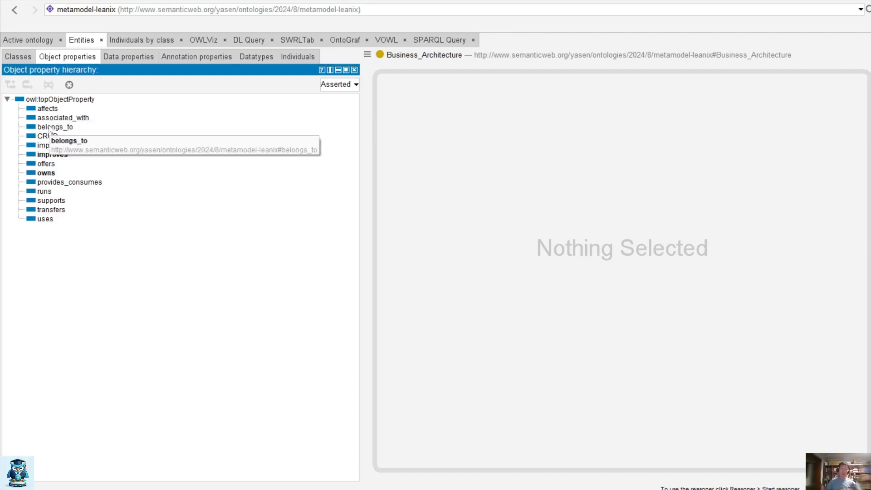
pyautogui.hotkey('alt', 'Tab')
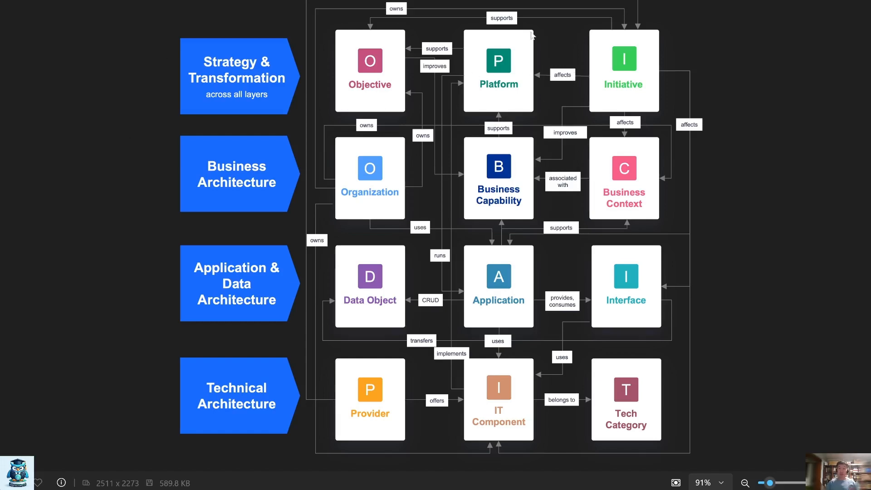
pyautogui.hotkey('alt', 'Tab')
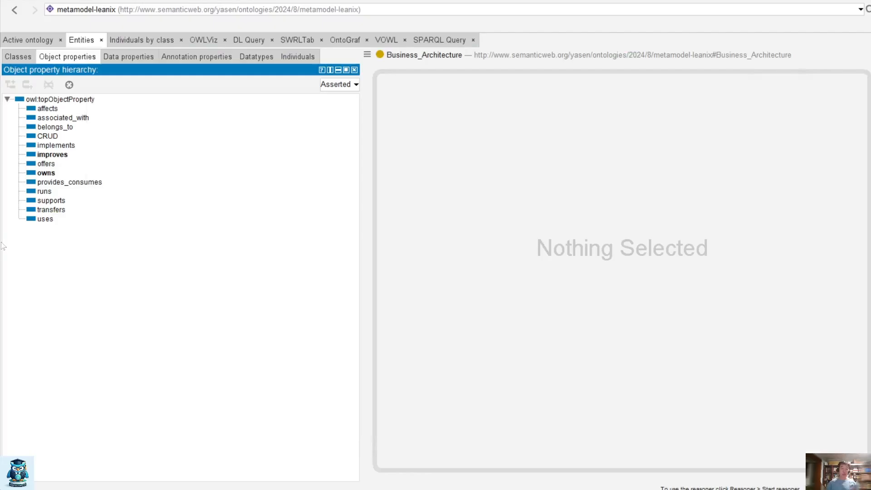
pyautogui.click(56, 202)
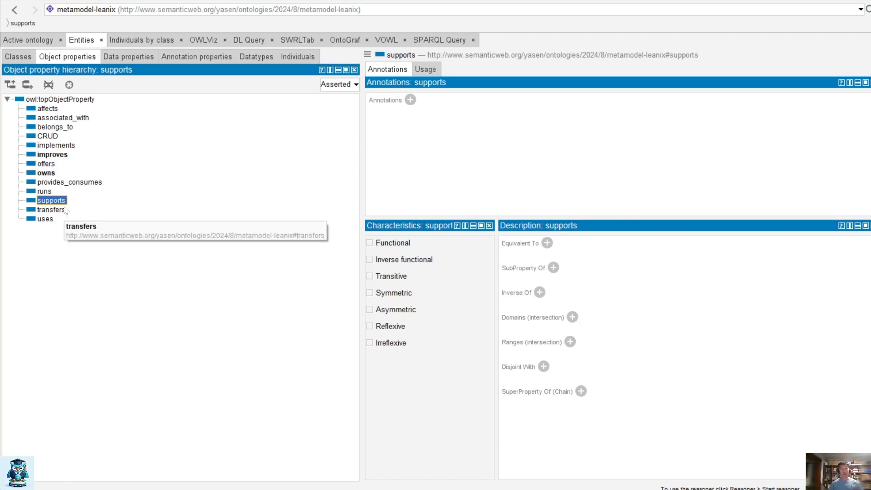
# - Show the Objective individual of Strategy_&_Transformation and compare its object property assertions with the meta model diagram
pyautogui.click(144, 42)
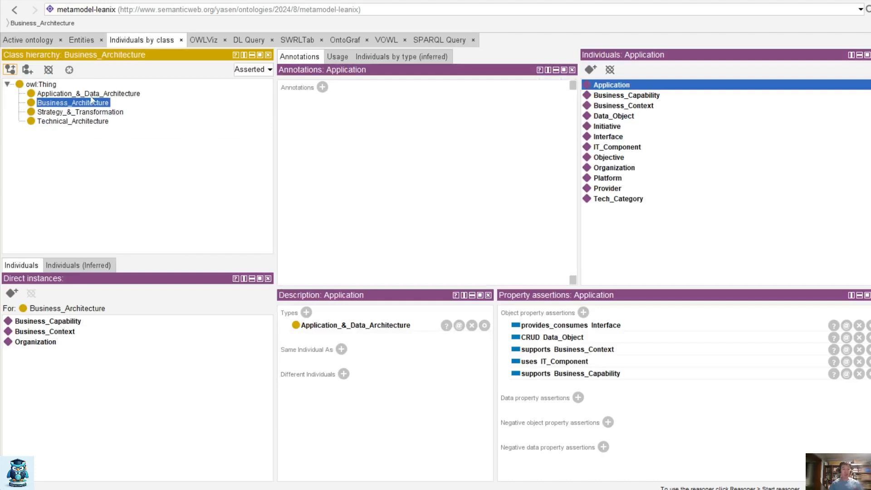
pyautogui.click(93, 113)
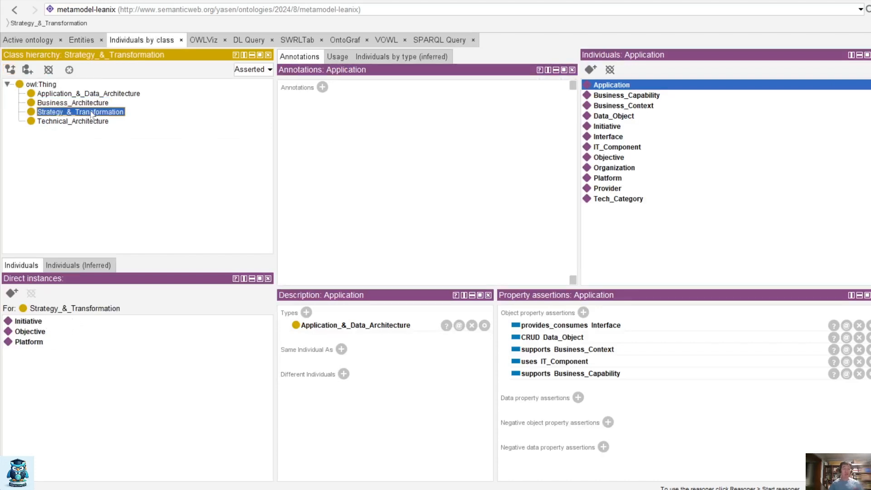
pyautogui.click(32, 331)
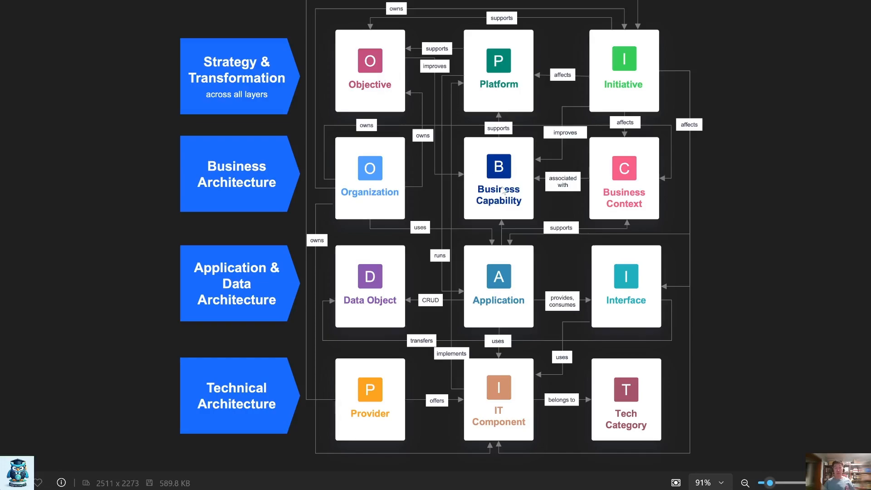
pyautogui.hotkey('alt', 'Tab')
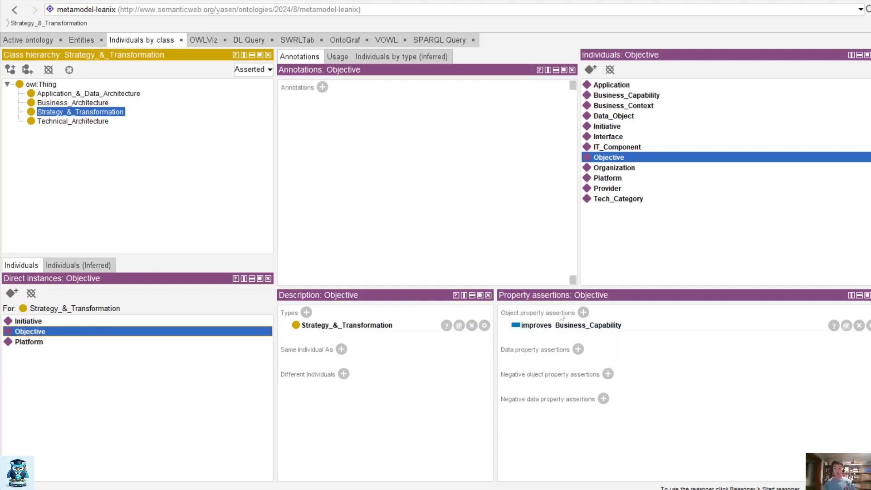
# - View the dialogs for adding an object property assertion to Objective and for editing its improves Business_Capability assertion, leaving both without changes
pyautogui.click(583, 313)
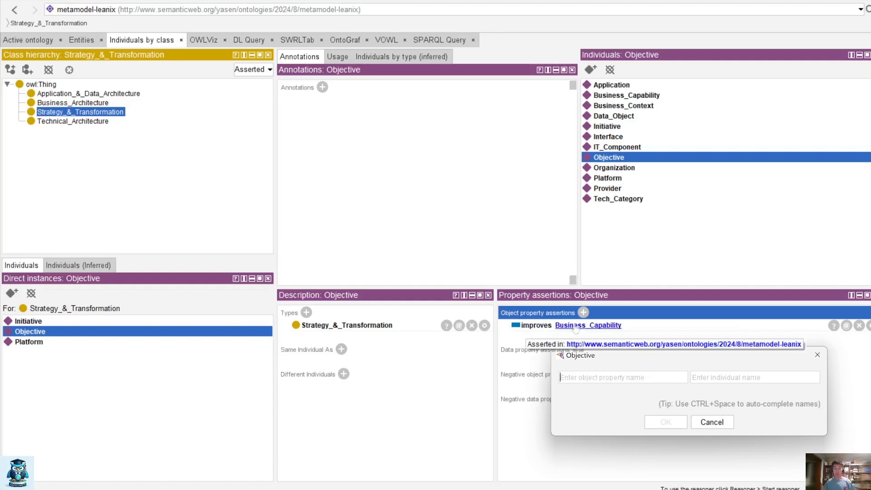
pyautogui.click(711, 421)
pyautogui.click(676, 329)
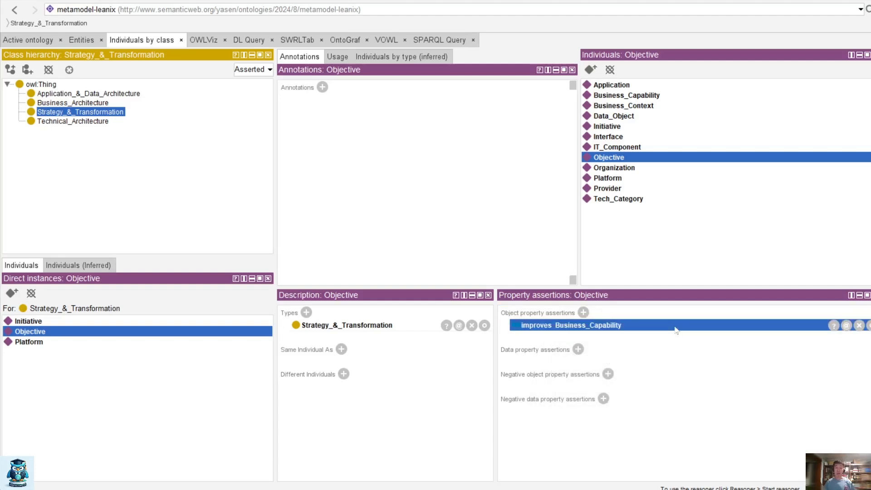
pyautogui.doubleClick(676, 330)
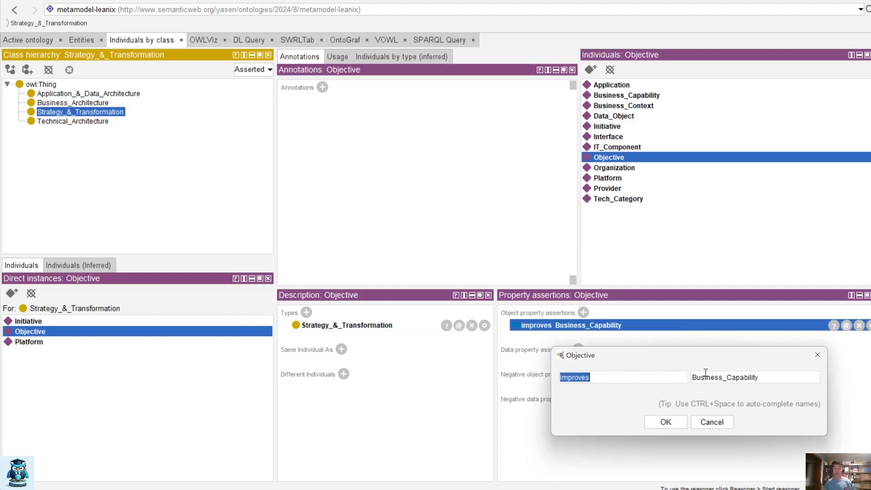
pyautogui.click(718, 423)
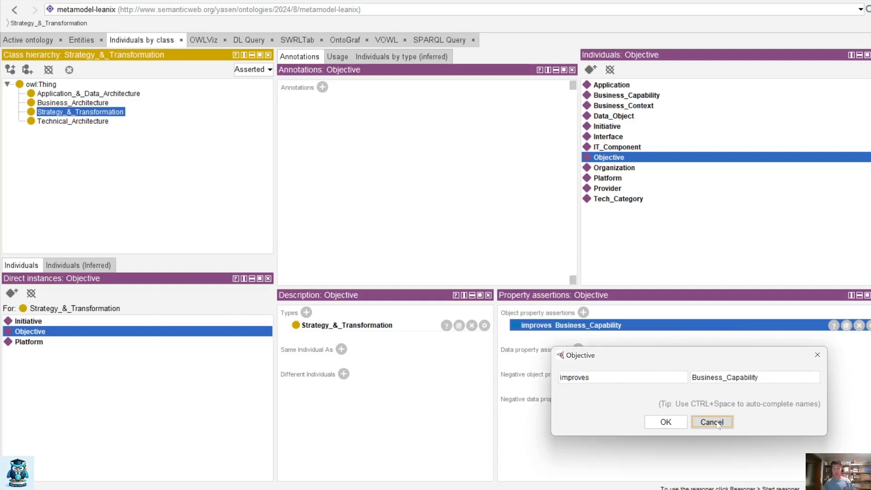
pyautogui.hotkey('alt', 'Tab')
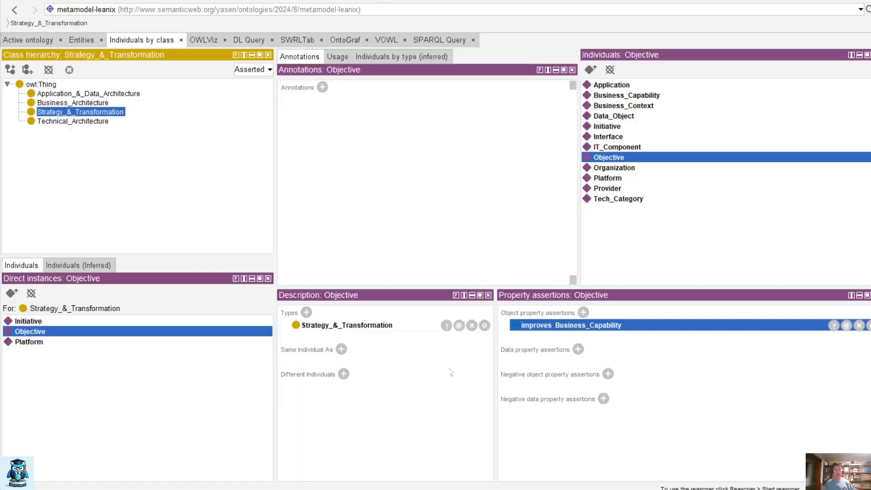
# - Show the IT_Component individual of Technical_Architecture and compare its object property assertions with the meta model diagram
pyautogui.click(63, 121)
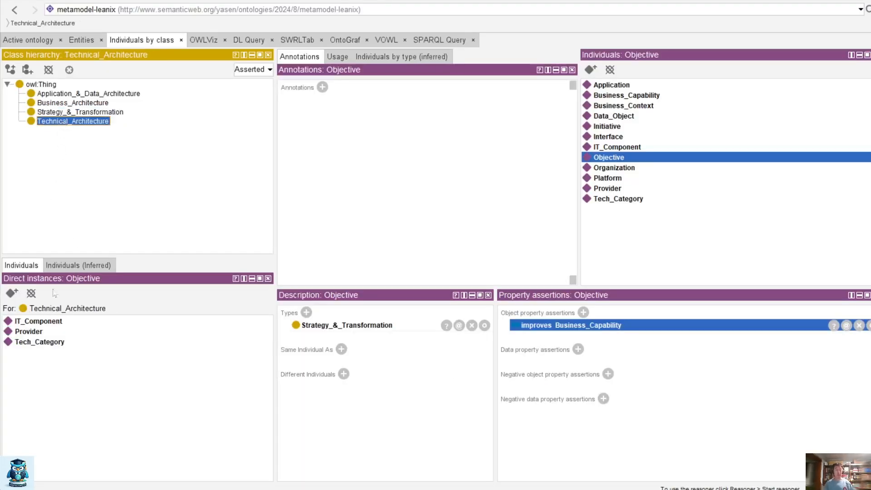
pyautogui.click(56, 323)
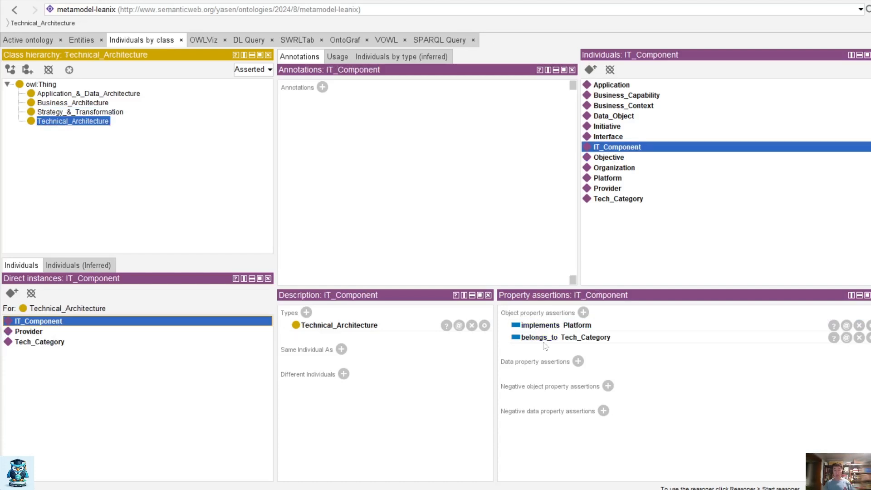
pyautogui.hotkey('alt', 'Tab')
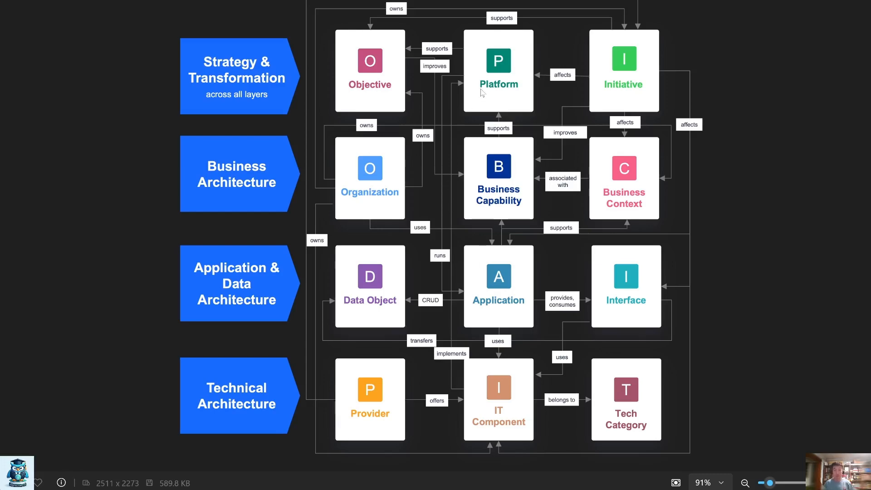
pyautogui.hotkey('alt', 'Tab')
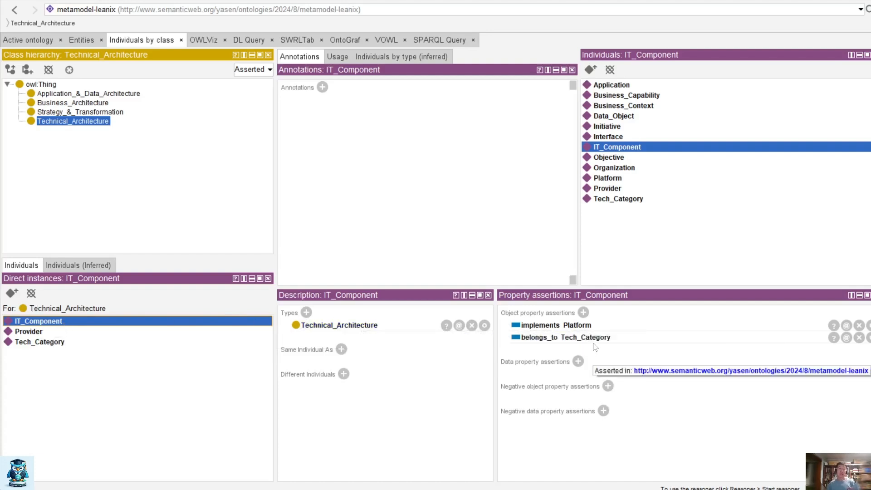
# - Inspect the Provider and Tech_Category individuals and check the Tech Category relations in the meta model diagram
pyautogui.click(47, 335)
pyautogui.click(47, 343)
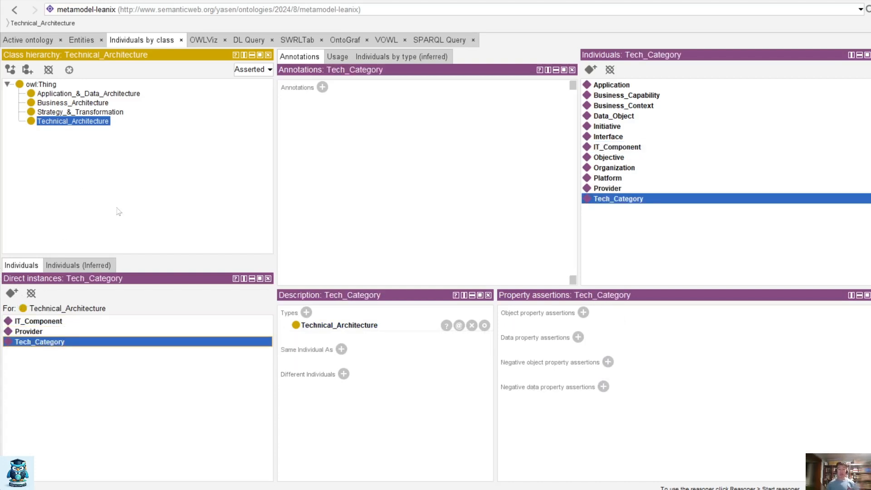
pyautogui.hotkey('alt', 'Tab')
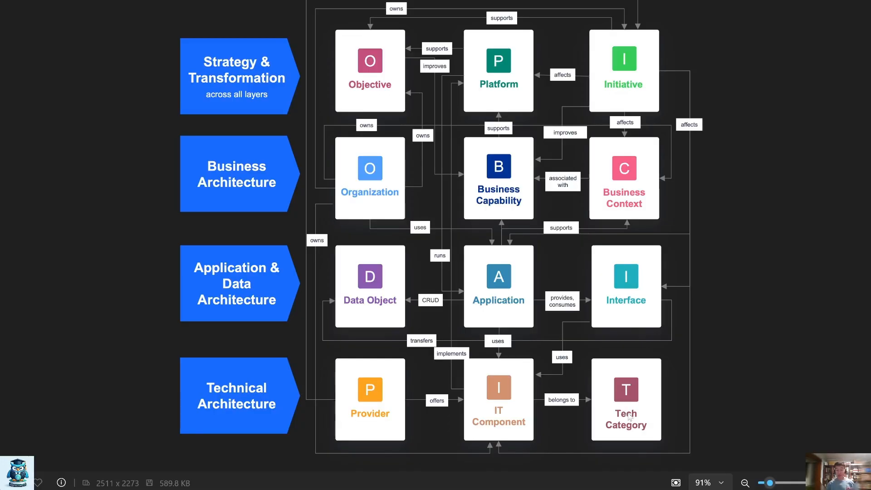
pyautogui.hotkey('alt', 'Tab')
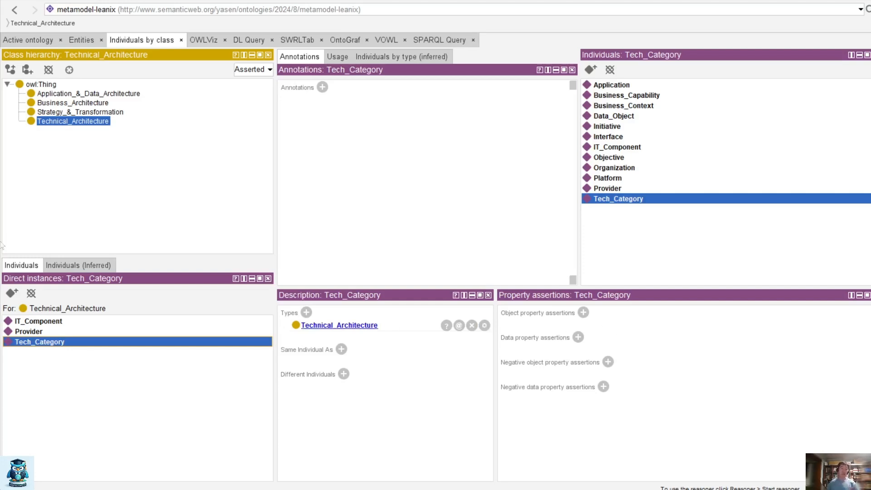
# - Show the Business_Capability individual of Business_Architecture and compare its object property assertions with the meta model diagram
pyautogui.click(88, 103)
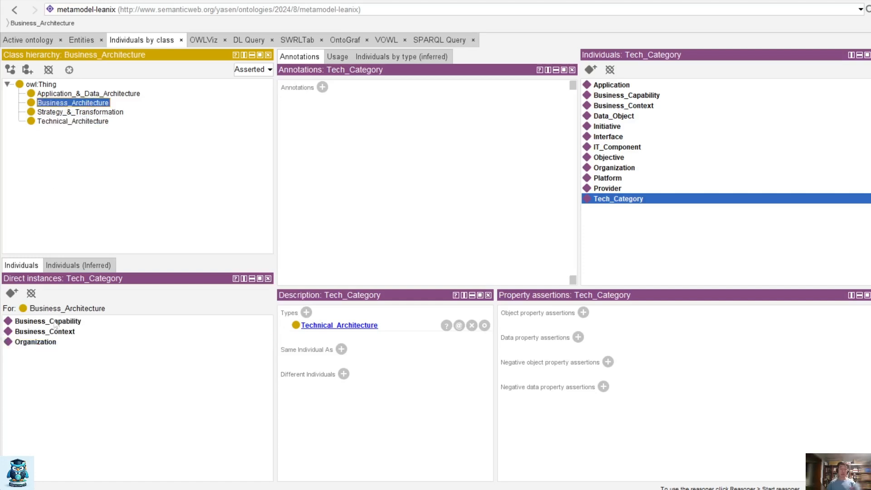
pyautogui.click(55, 322)
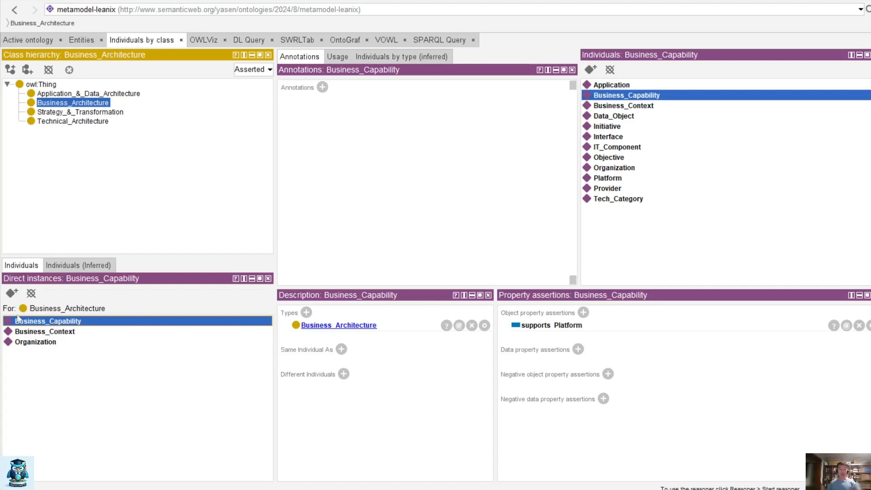
pyautogui.hotkey('alt', 'Tab')
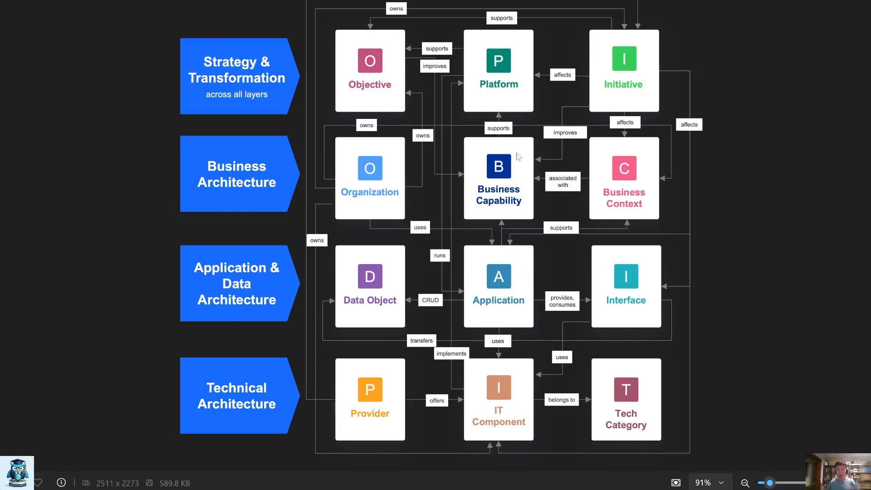
# - Return to the ontology editor and show the object property assertions of the Organization individual of Business_Architecture
pyautogui.hotkey('alt', 'Tab')
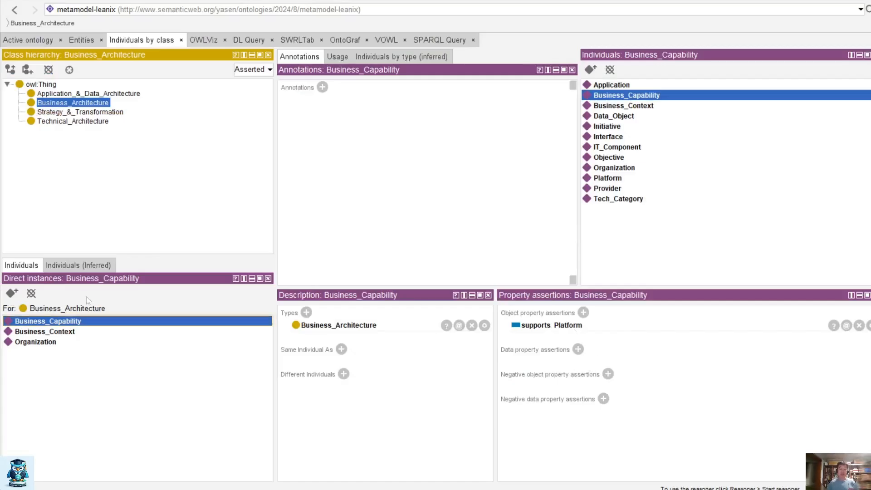
pyautogui.hotkey('alt', 'Tab')
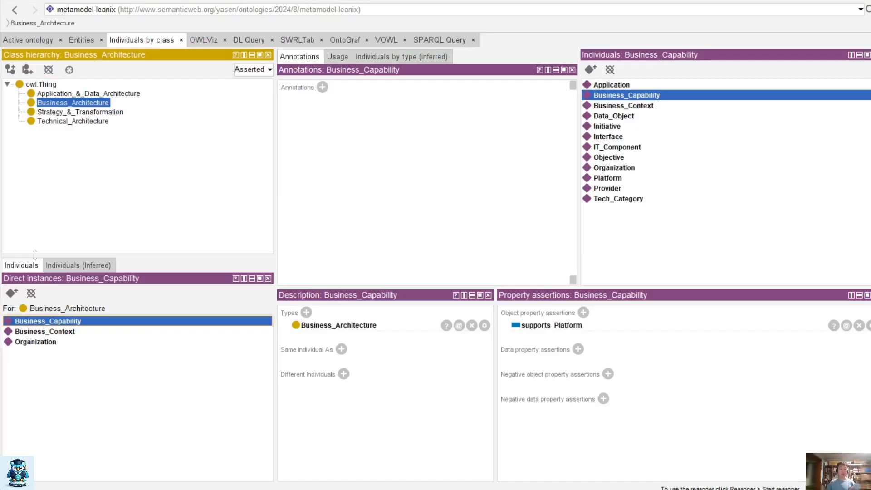
pyautogui.click(44, 343)
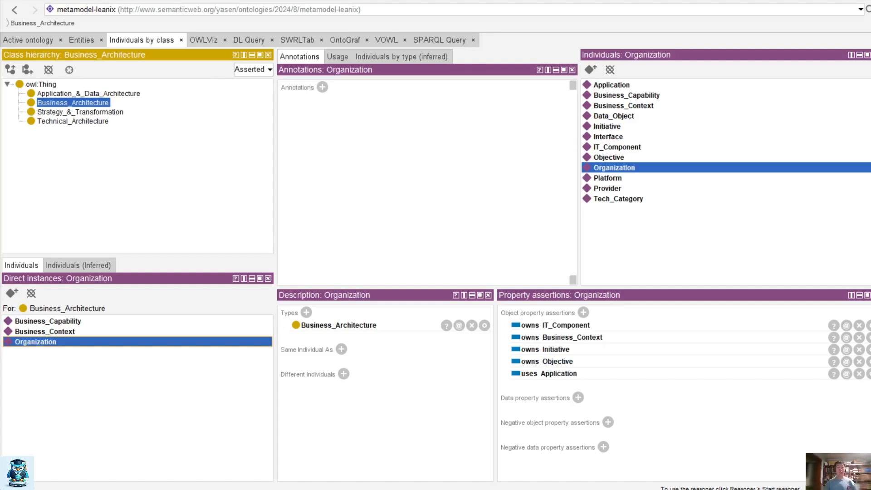
# - Start the Pellet reasoner on the ontology and check the reasoner options
pyautogui.click(84, 0)
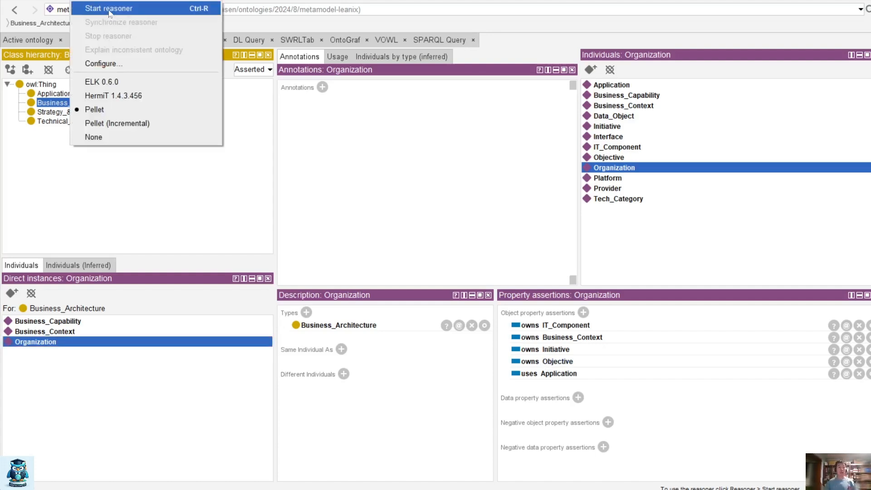
pyautogui.click(108, 8)
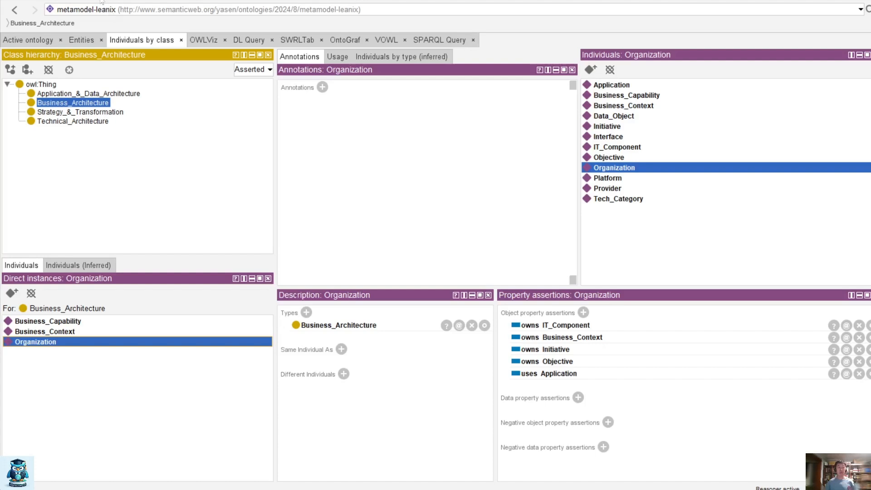
pyautogui.click(100, 1)
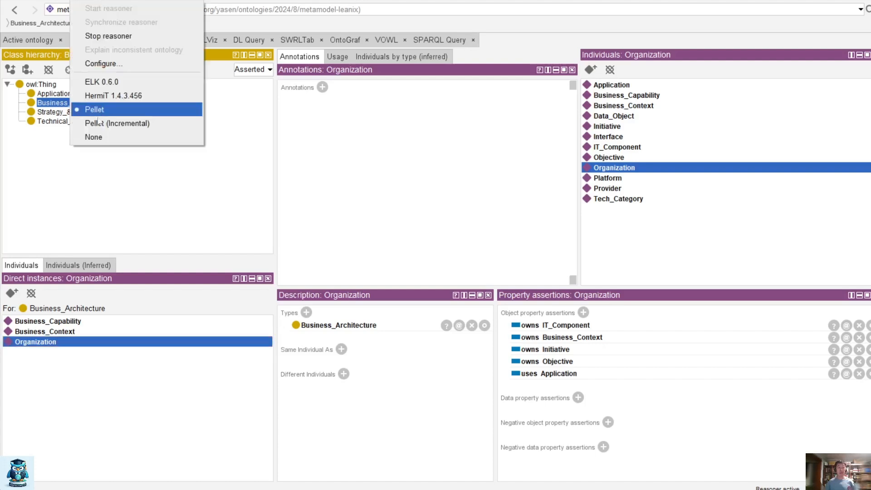
pyautogui.click(217, 192)
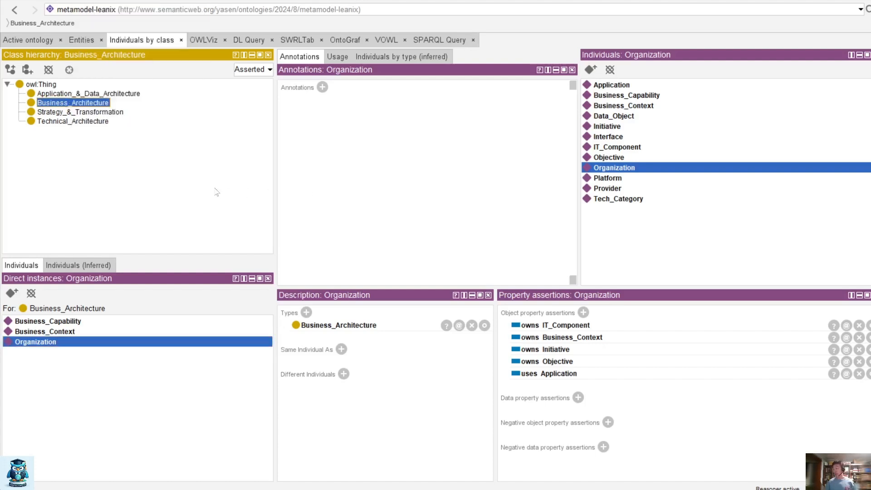
# - View the asserted hierarchy of each of the four architecture classes in OWLViz
pyautogui.click(202, 41)
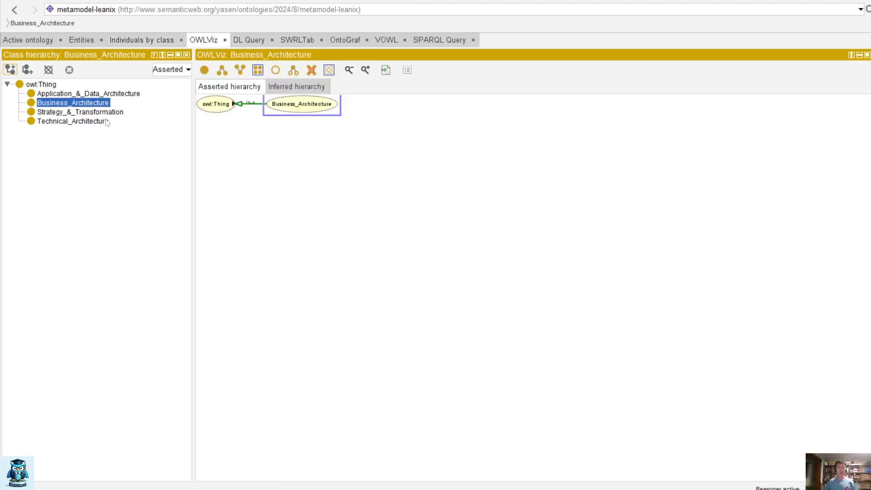
pyautogui.click(109, 94)
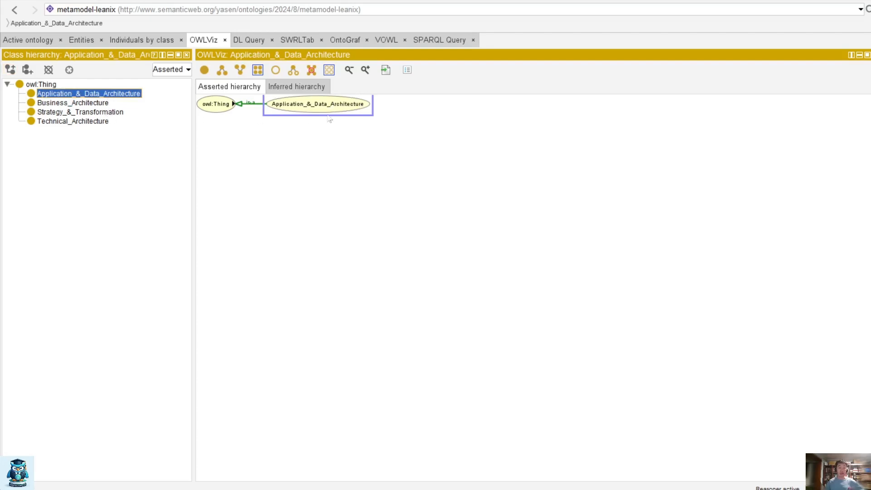
pyautogui.click(71, 112)
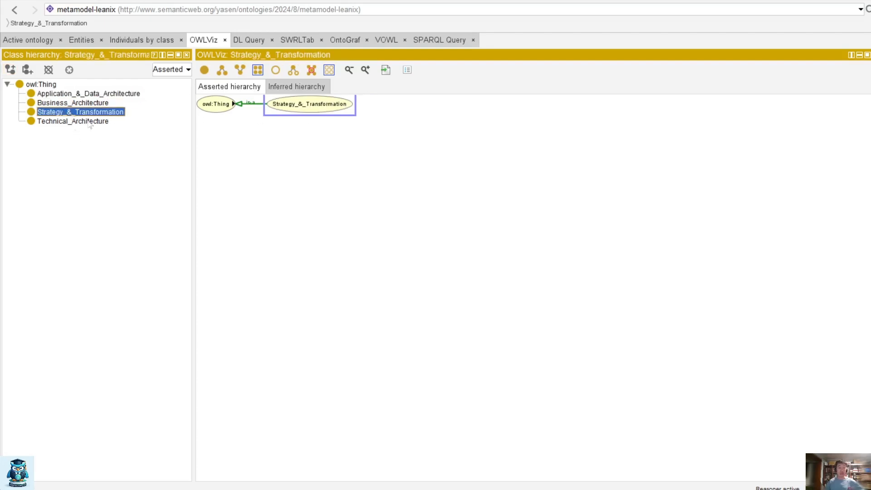
pyautogui.click(91, 121)
pyautogui.click(90, 95)
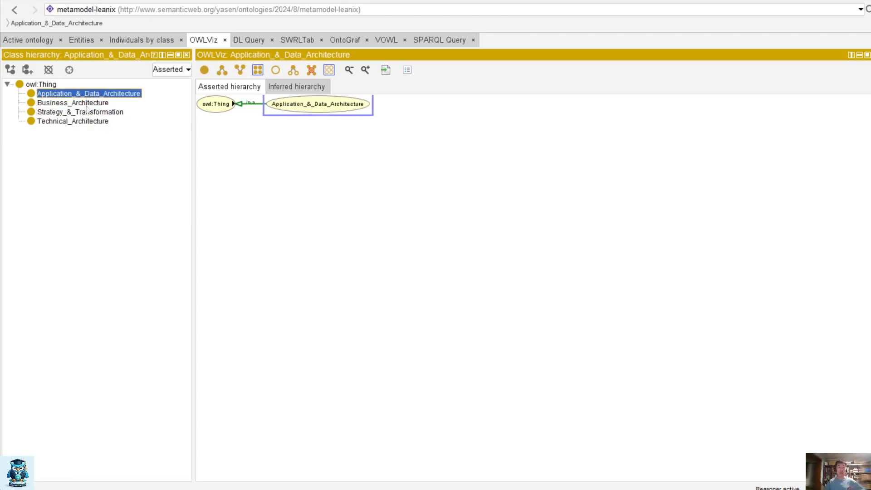
pyautogui.click(87, 106)
pyautogui.click(92, 122)
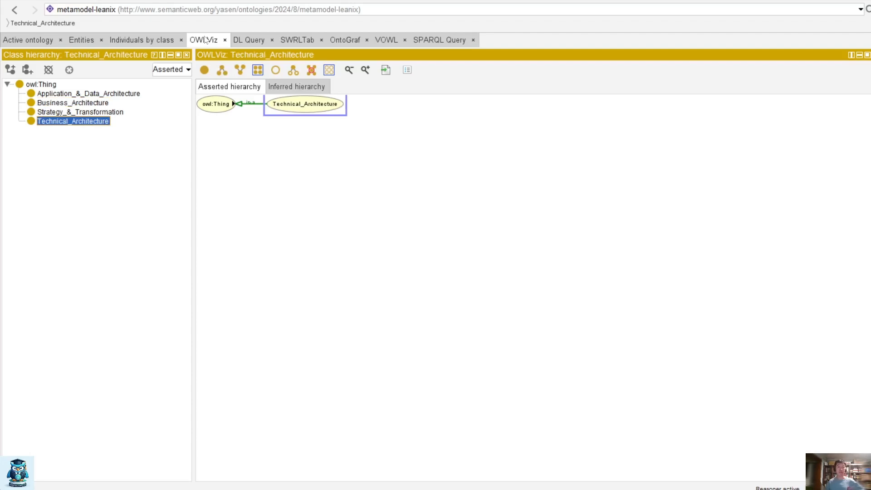
# - Plot owl:Thing in OntoGraf and show its neighborhood of architecture classes
pyautogui.click(343, 41)
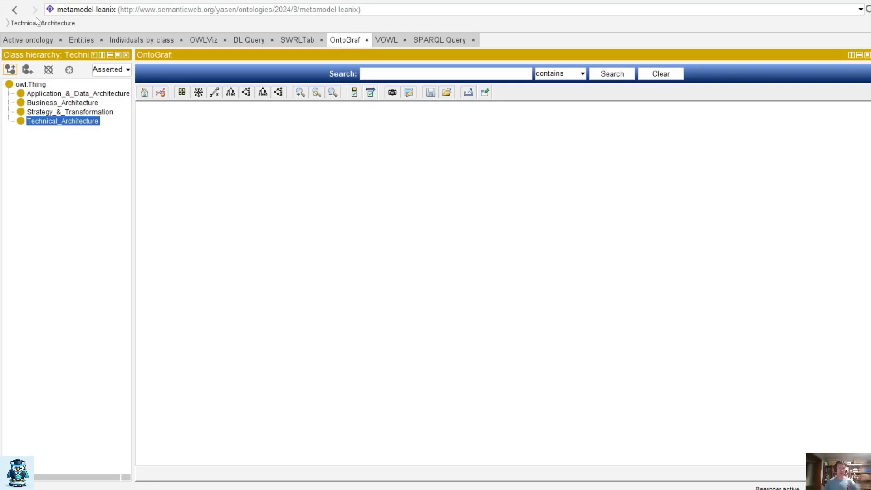
pyautogui.click(37, 86)
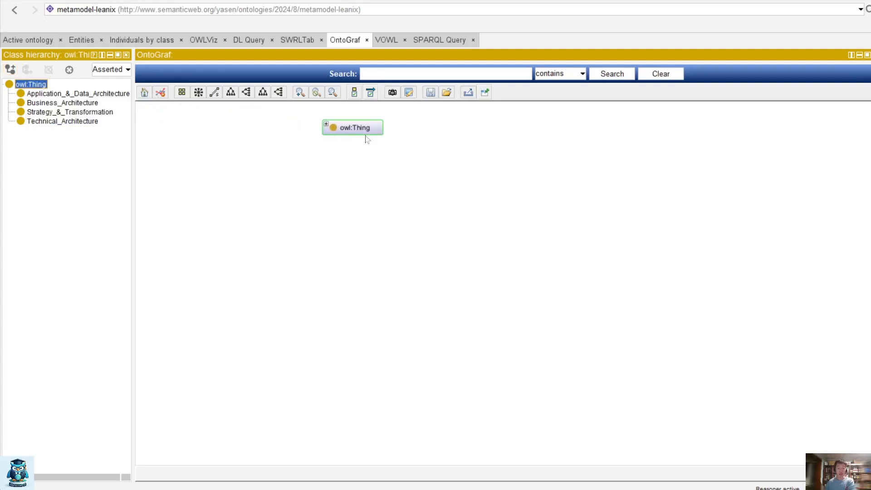
pyautogui.rightClick(369, 131)
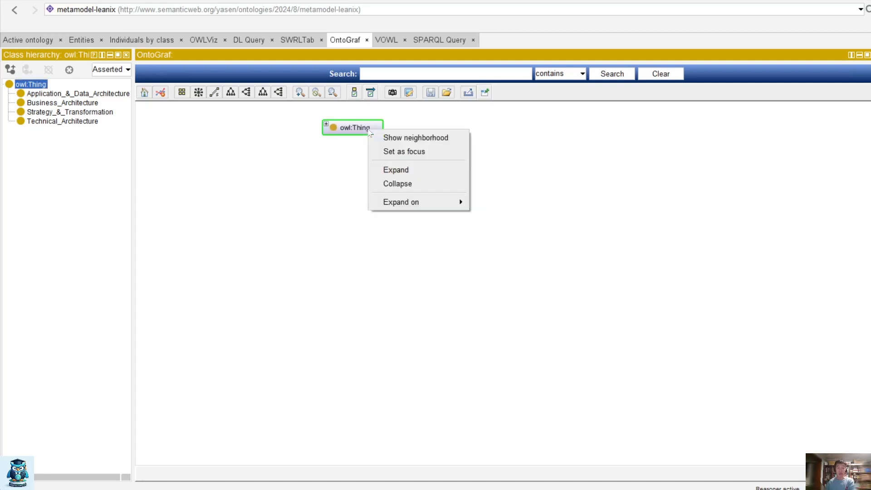
pyautogui.click(389, 139)
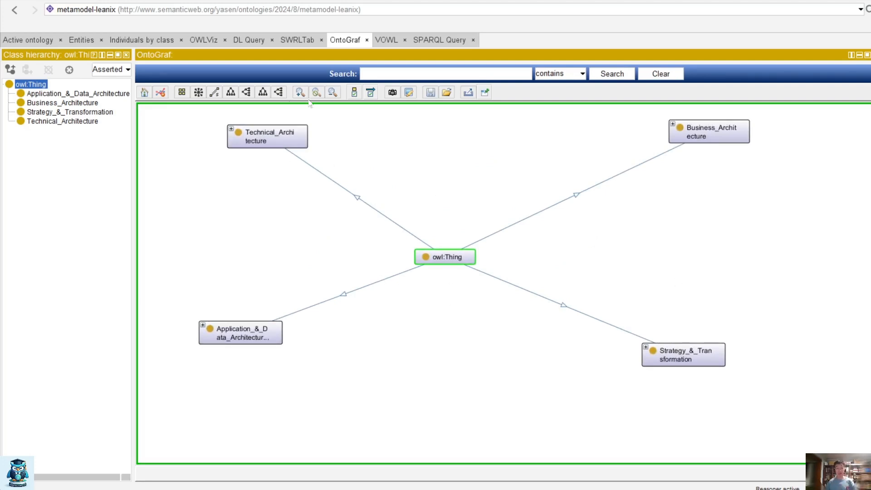
# - Show the neighborhood of Business_Architecture in the graph and inspect the details of its connected nodes
pyautogui.rightClick(724, 141)
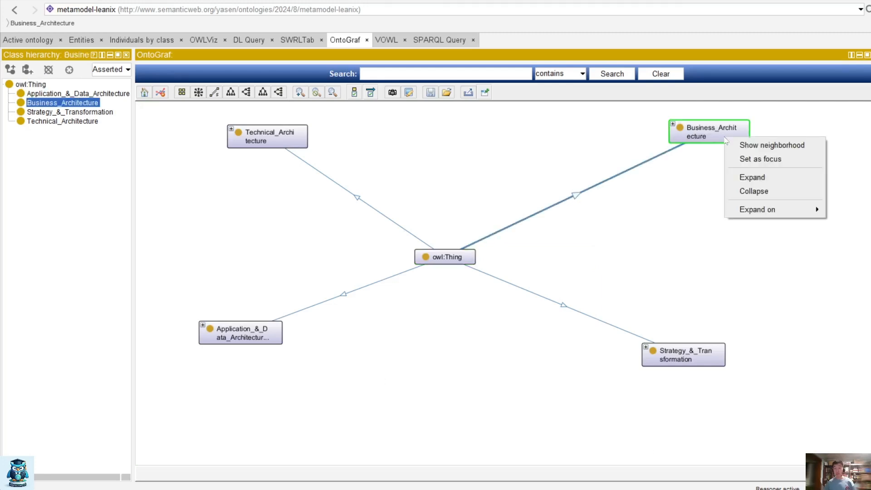
pyautogui.click(762, 145)
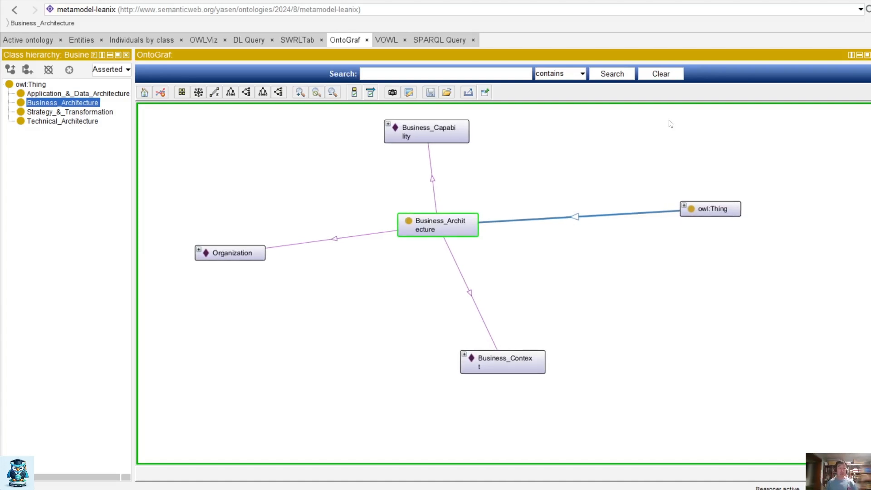
pyautogui.moveTo(714, 221)
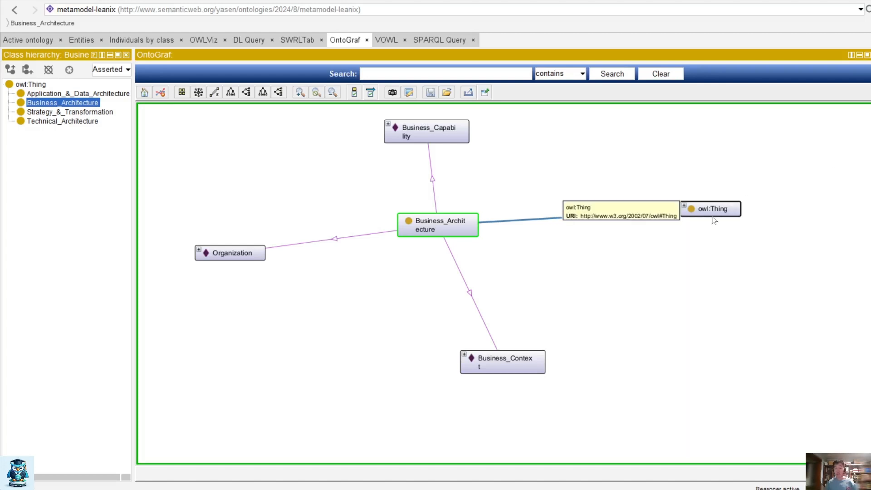
pyautogui.moveTo(424, 230)
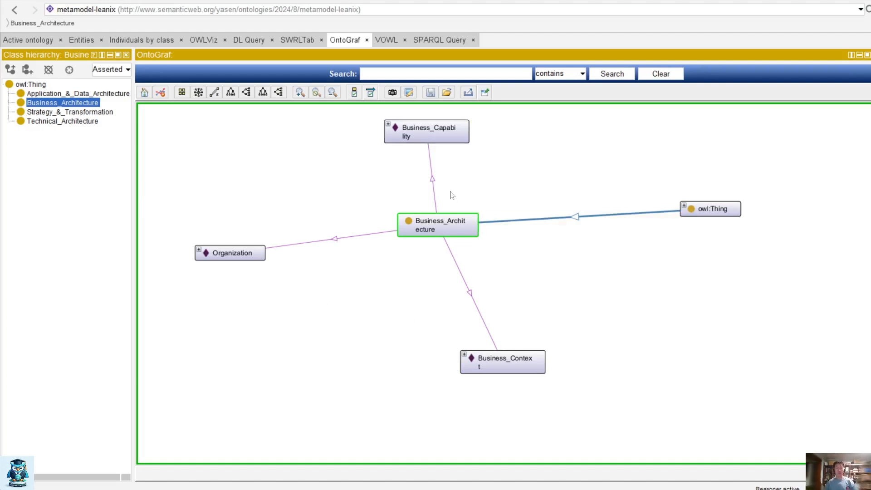
pyautogui.moveTo(474, 372)
pyautogui.moveTo(239, 260)
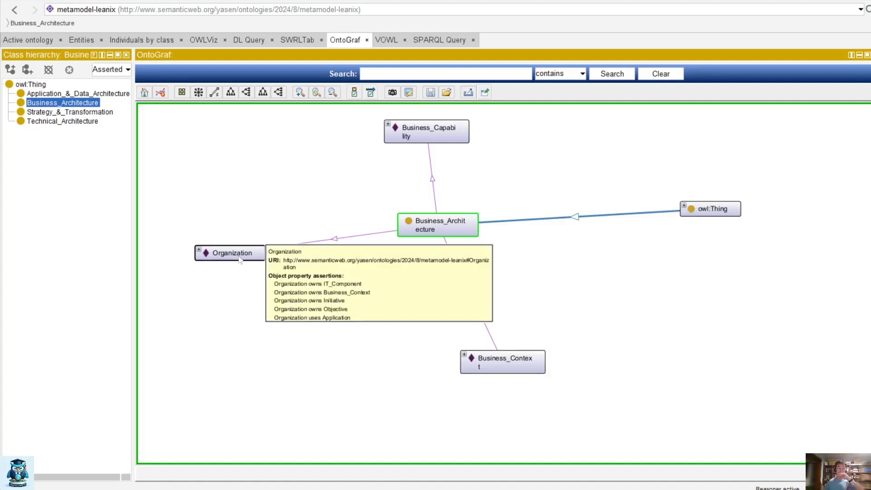
# - Show Organization's neighborhood and inspect its relations, placing Application between Objective and Initiative and repositioning Business_Context
pyautogui.rightClick(239, 257)
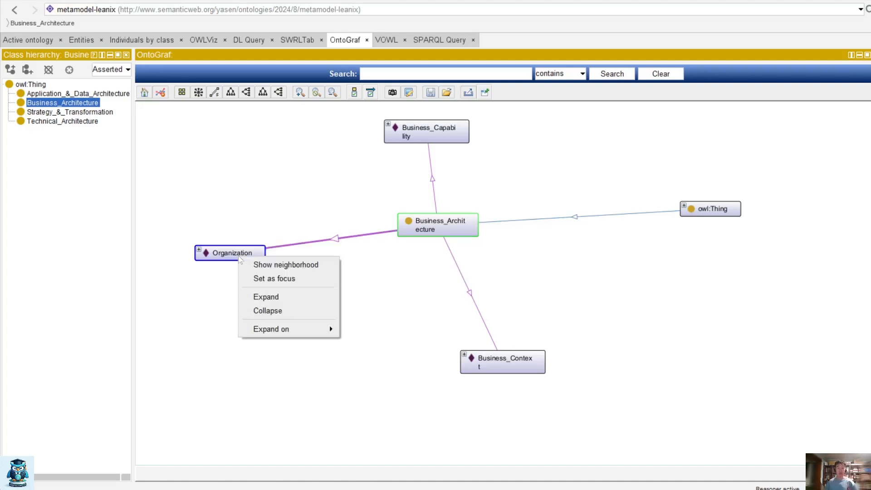
pyautogui.click(273, 265)
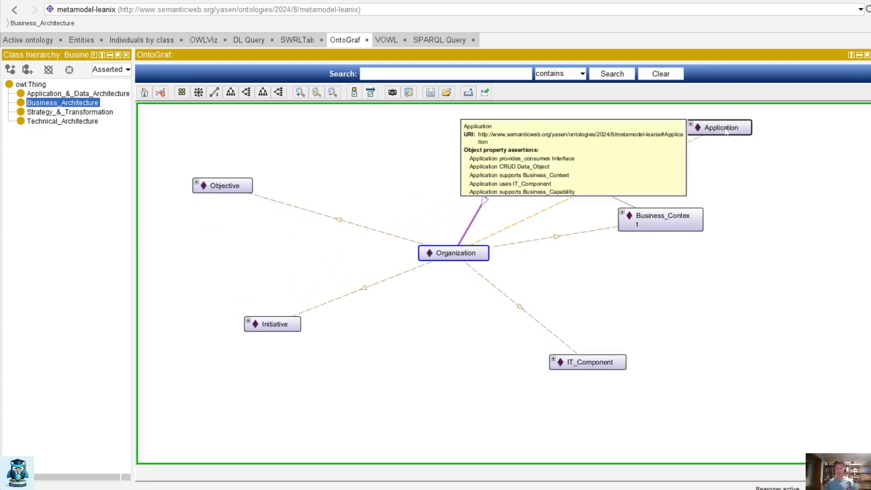
pyautogui.moveTo(727, 129); pyautogui.dragTo(241, 251)
pyautogui.moveTo(683, 229); pyautogui.dragTo(612, 251)
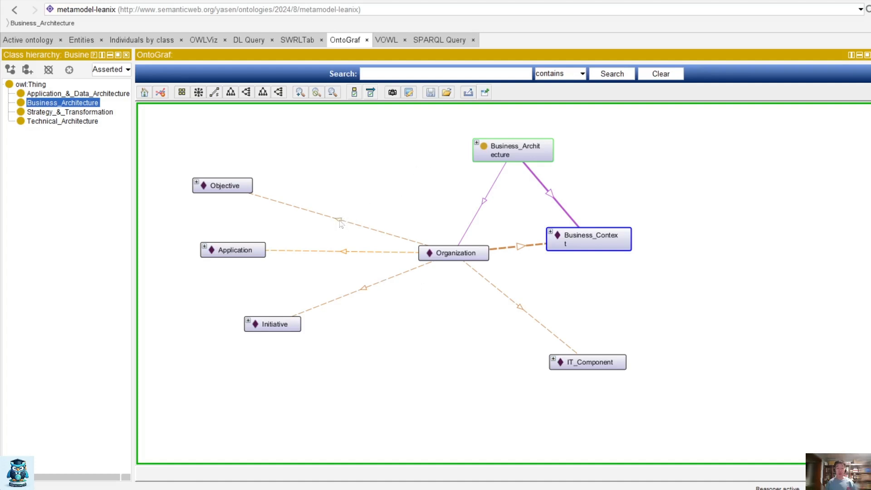
pyautogui.moveTo(340, 221)
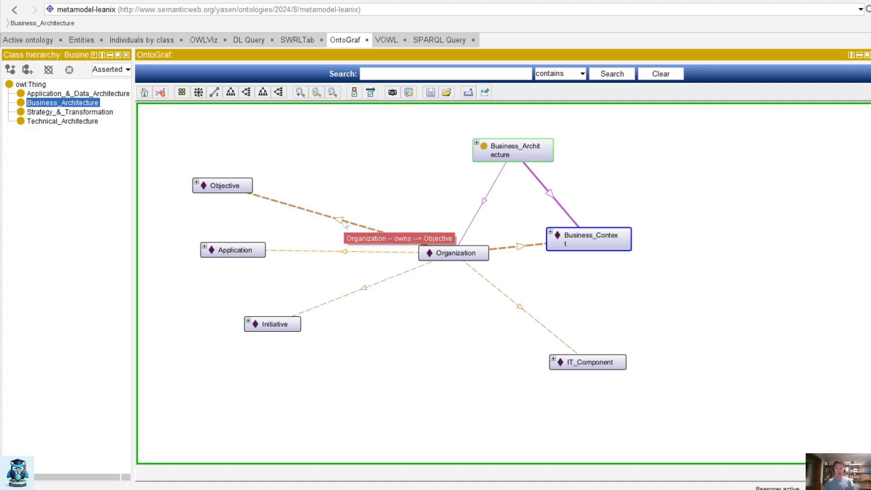
pyautogui.moveTo(593, 246); pyautogui.dragTo(642, 226)
pyautogui.moveTo(449, 258)
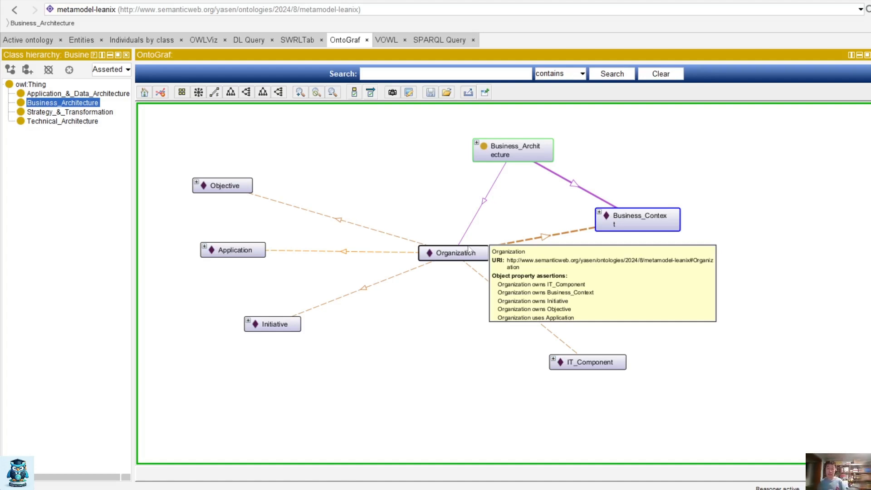
# - Show the neighborhood of Business_Context and inspect its relations with Initiative, Organization and Application
pyautogui.rightClick(644, 219)
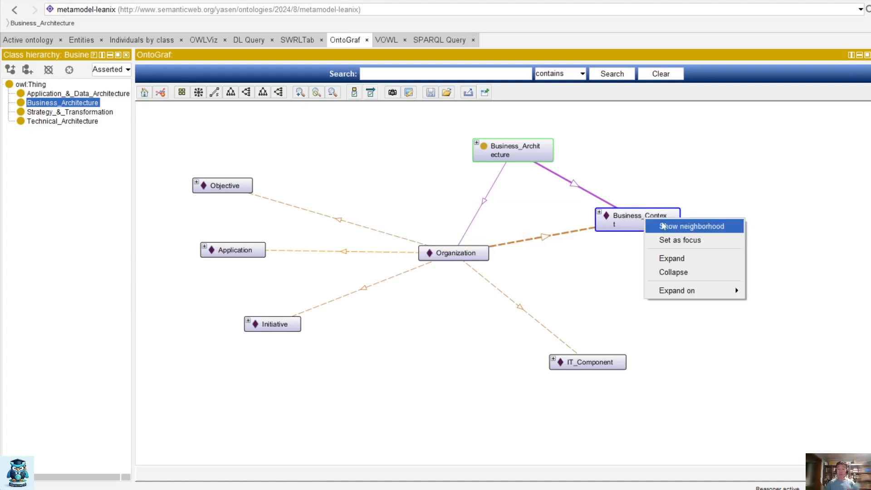
pyautogui.click(665, 226)
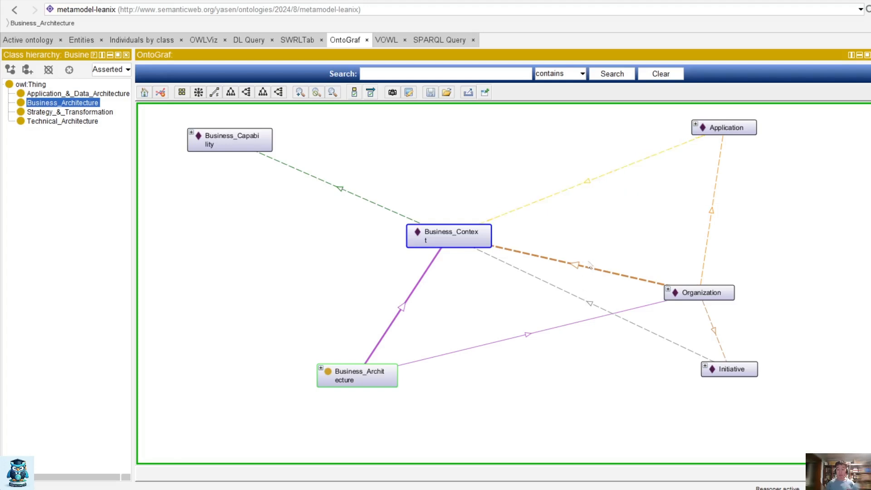
pyautogui.moveTo(591, 304)
pyautogui.moveTo(578, 270)
pyautogui.moveTo(591, 182)
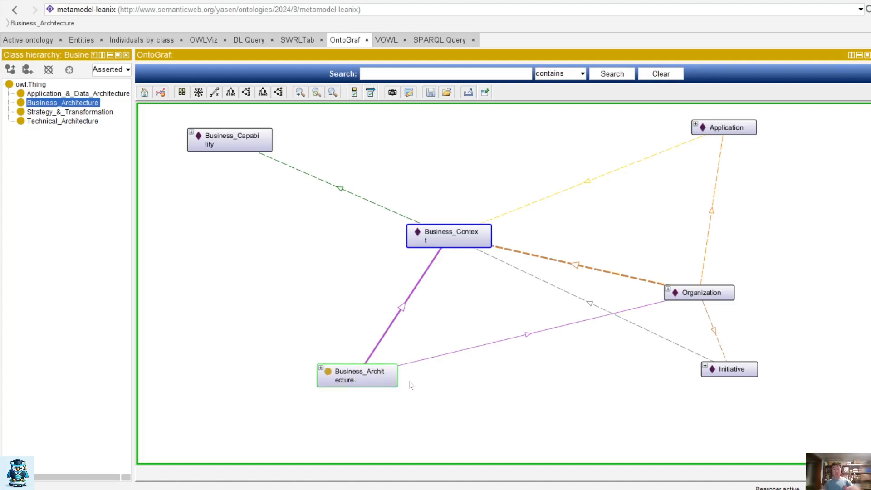
# - Replace the graph with a search for Provider and expand its Initiative node to show the related individuals
pyautogui.click(673, 76)
pyautogui.click(442, 73)
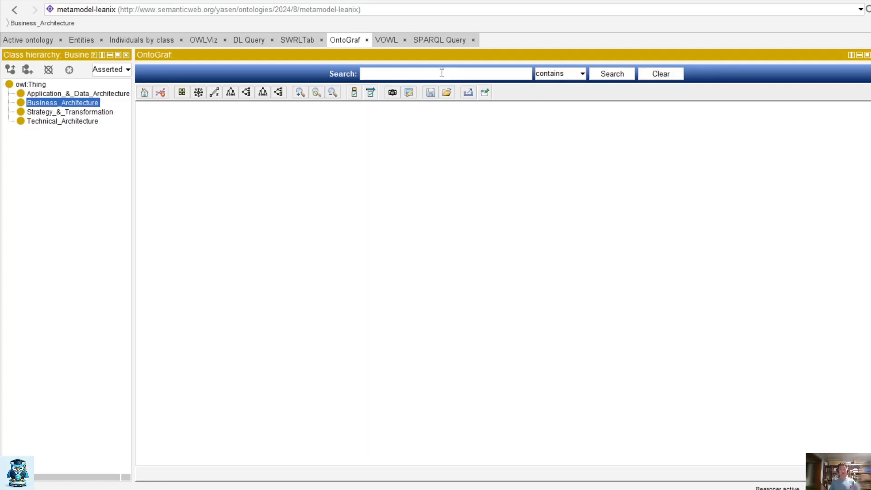
pyautogui.write('Provider')
pyautogui.press('Return')
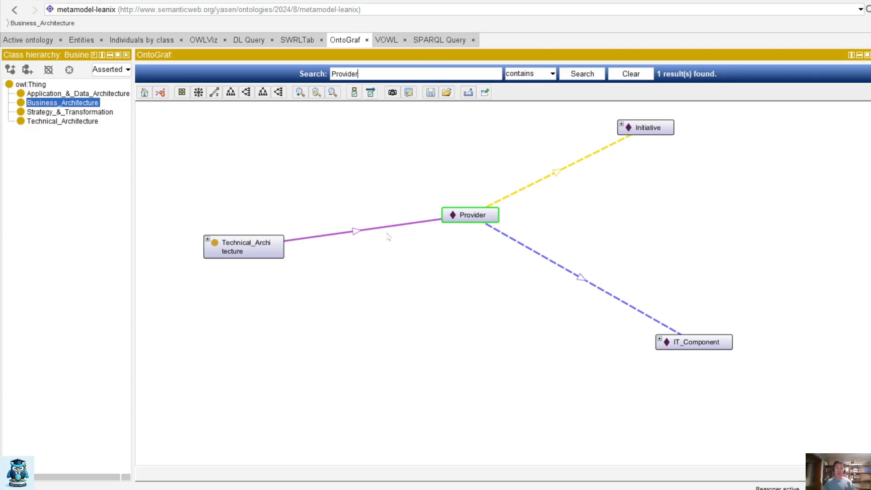
pyautogui.moveTo(622, 126)
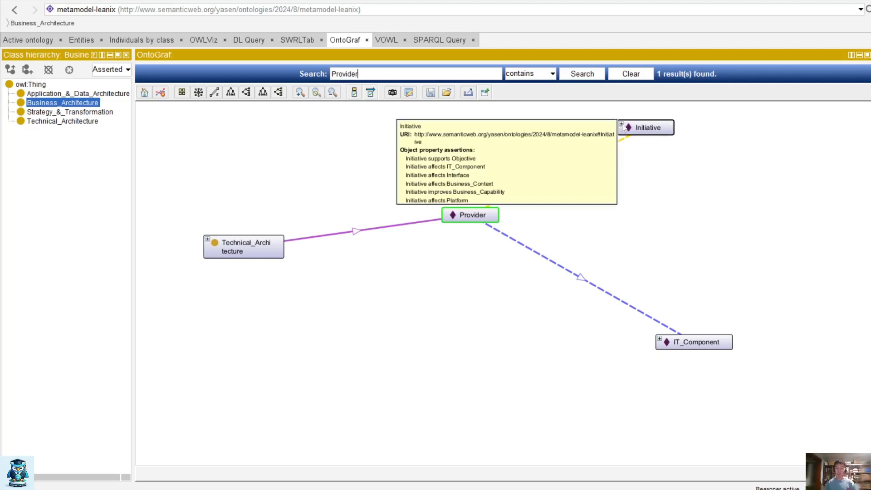
pyautogui.click(623, 127)
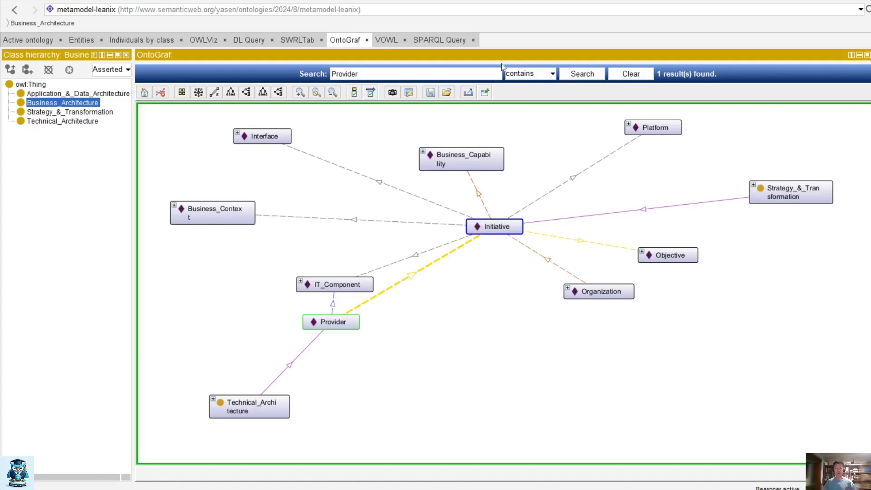
# - Search the graph for "uses" and compare the term with the property names in the object property hierarchy
pyautogui.doubleClick(383, 74)
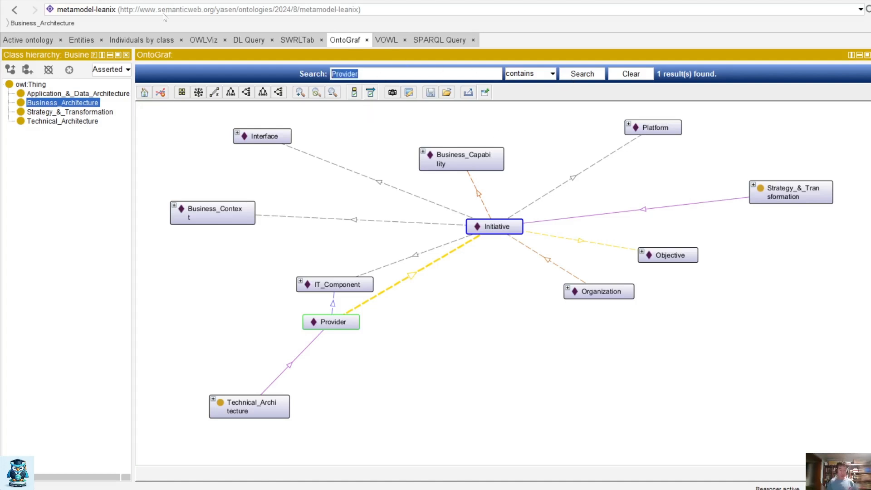
pyautogui.write('uses')
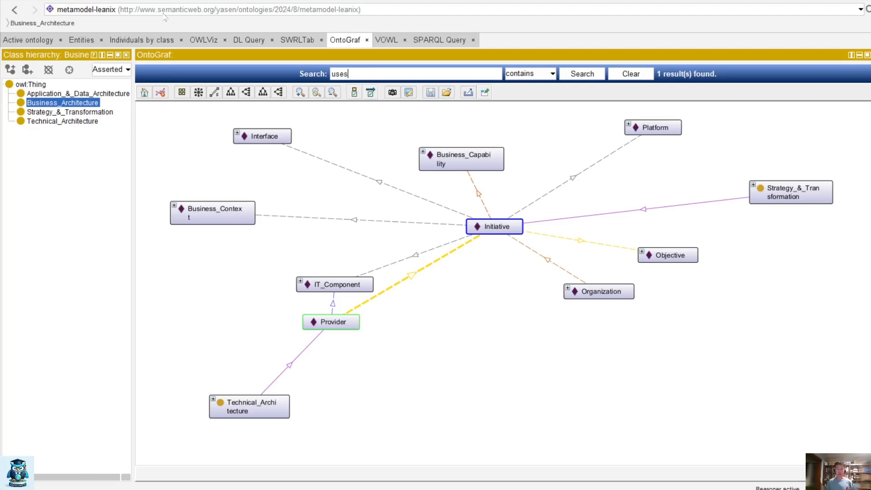
pyautogui.press('Return')
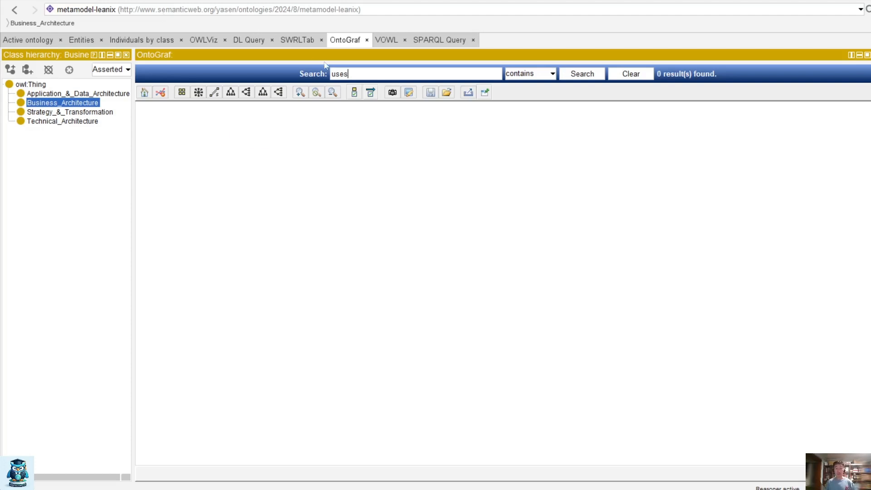
pyautogui.doubleClick(343, 74)
pyautogui.click(80, 40)
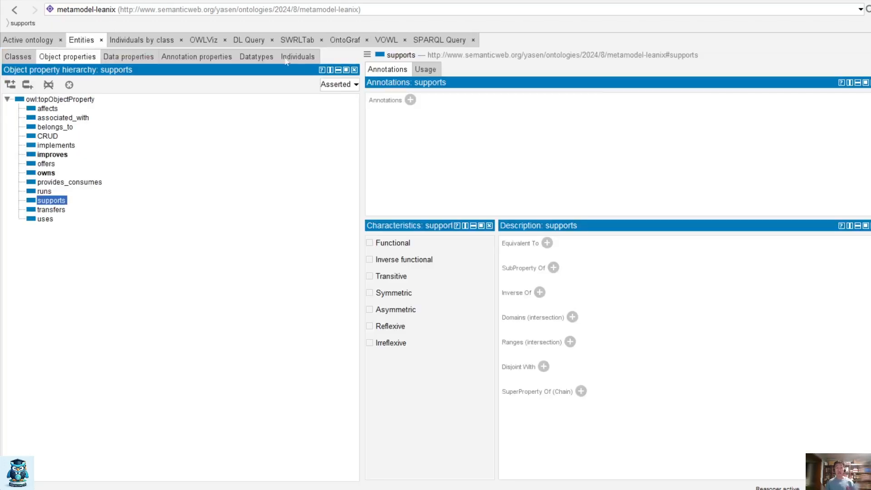
pyautogui.click(354, 41)
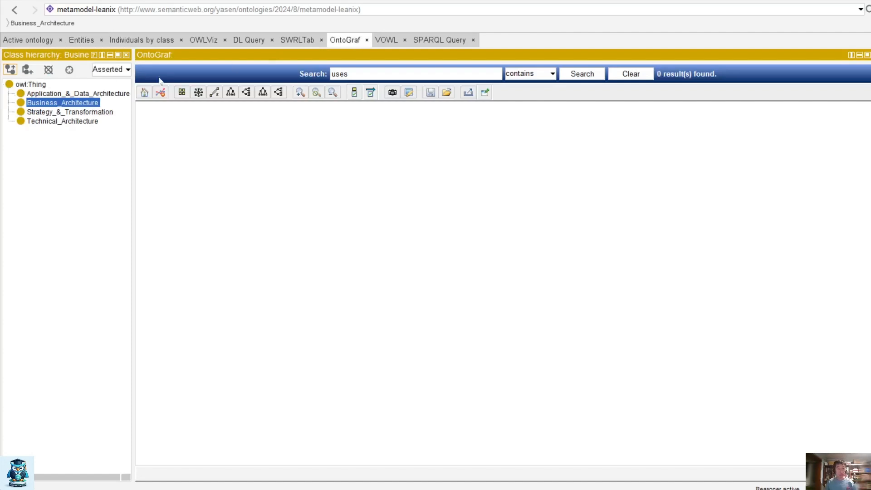
# - Review the available match modes for the graph search, capitalize the term as "Uses", and empty the search field
pyautogui.click(541, 77)
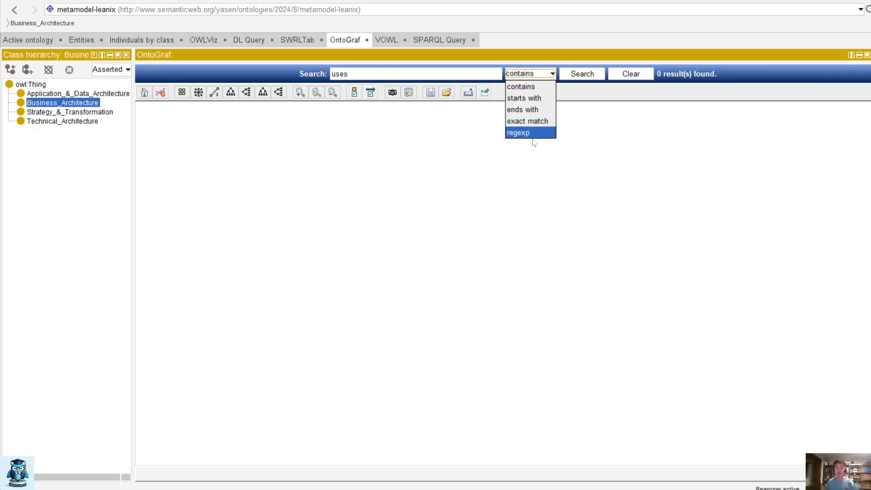
pyautogui.click(450, 182)
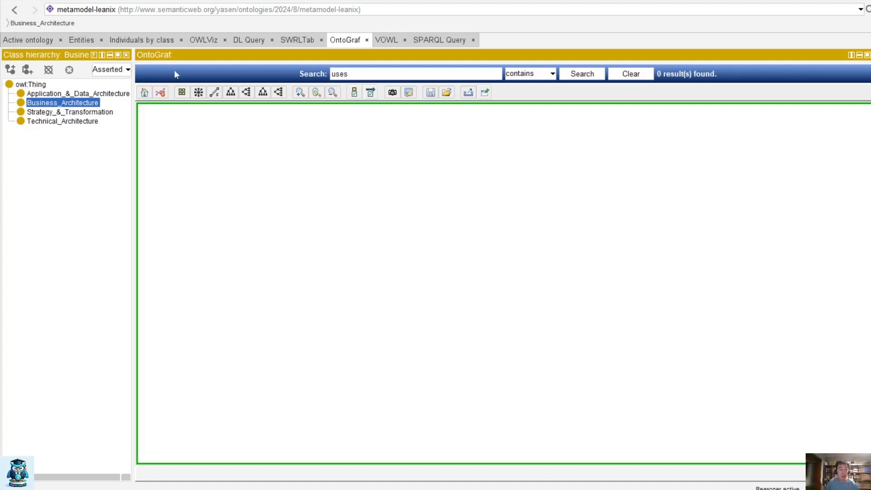
pyautogui.click(399, 75)
pyautogui.moveTo(398, 75); pyautogui.dragTo(310, 55)
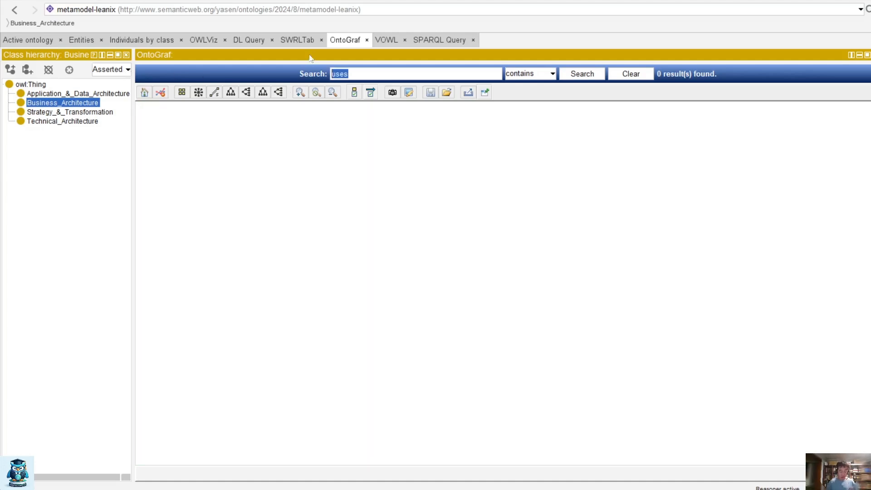
pyautogui.write('U')
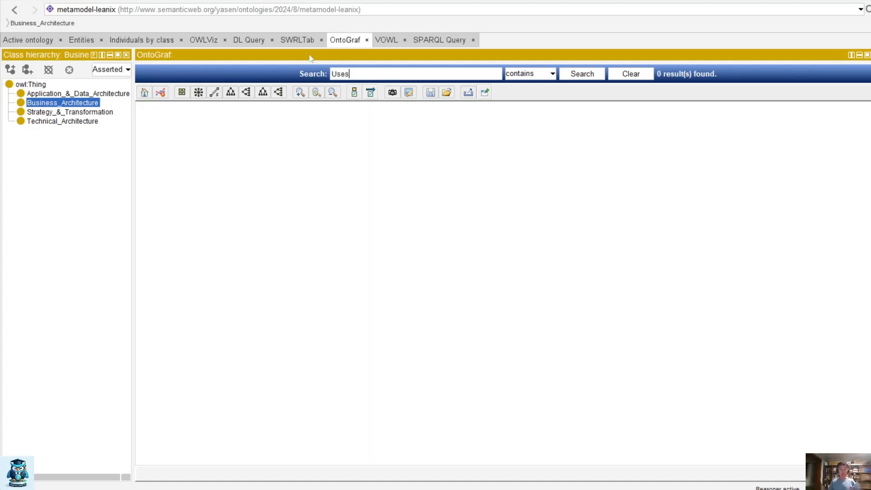
pyautogui.press('BackSpace')
pyautogui.press('BackSpace')
pyautogui.press('BackSpace')
pyautogui.press('BackSpace')
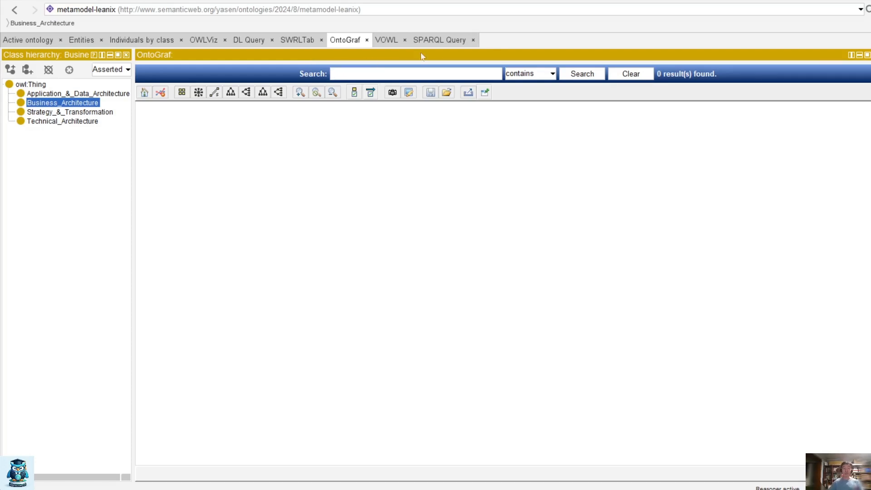
# - Search the whole ontology for "uses" from the entities view and widen the results window to read the full matches
pyautogui.click(82, 40)
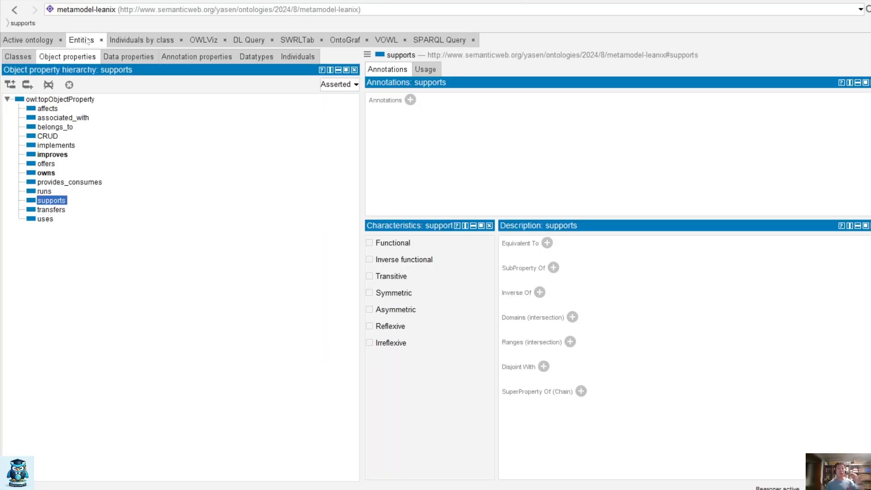
pyautogui.click(868, 10)
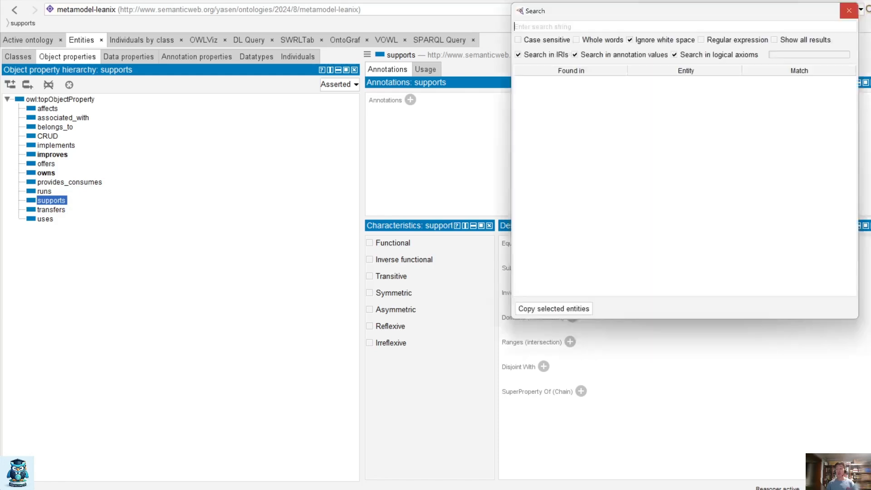
pyautogui.write('uses')
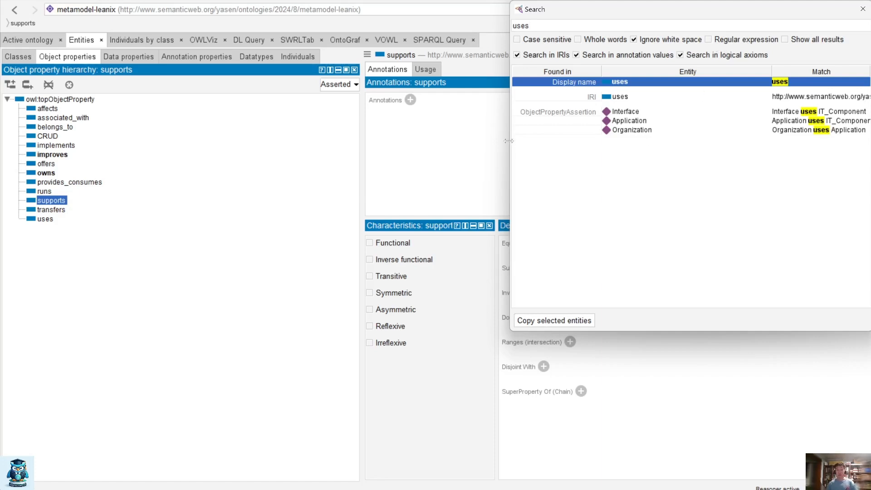
pyautogui.moveTo(512, 144); pyautogui.dragTo(200, 159)
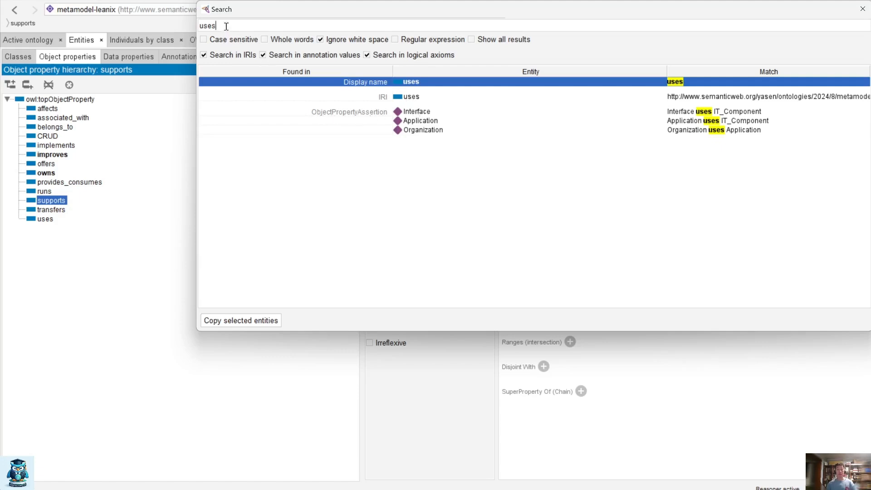
# - Search the whole ontology for "organization", review its assertions, and close the search window
pyautogui.hotkey('ctrl', 'a')
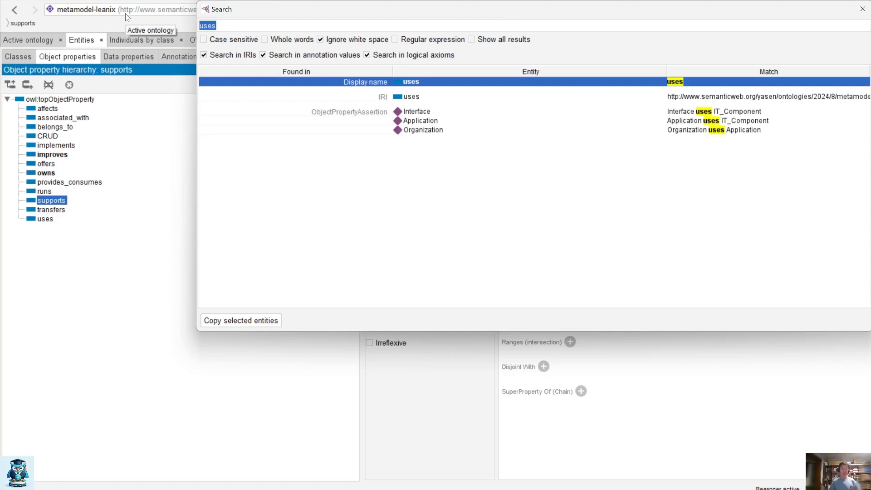
pyautogui.write('organization')
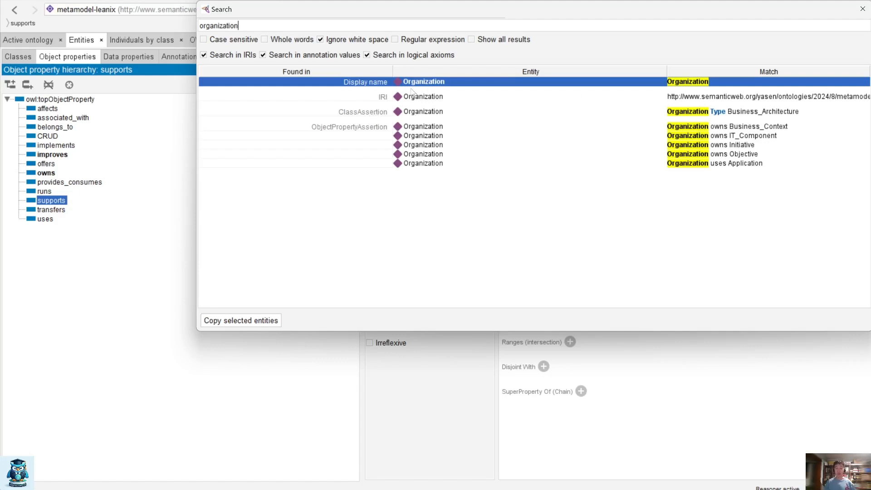
pyautogui.click(863, 9)
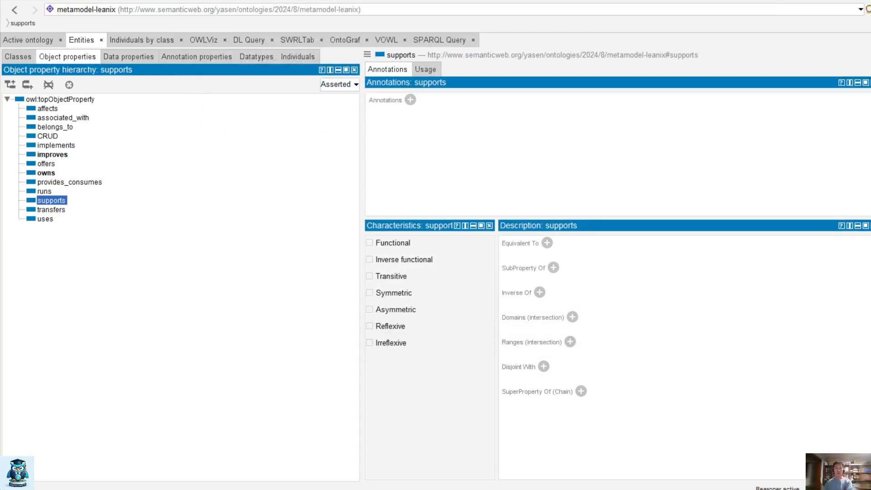
# - Review the default prefixes of the SPARQL query and copy the ontology IRI from the ontology header
pyautogui.click(440, 40)
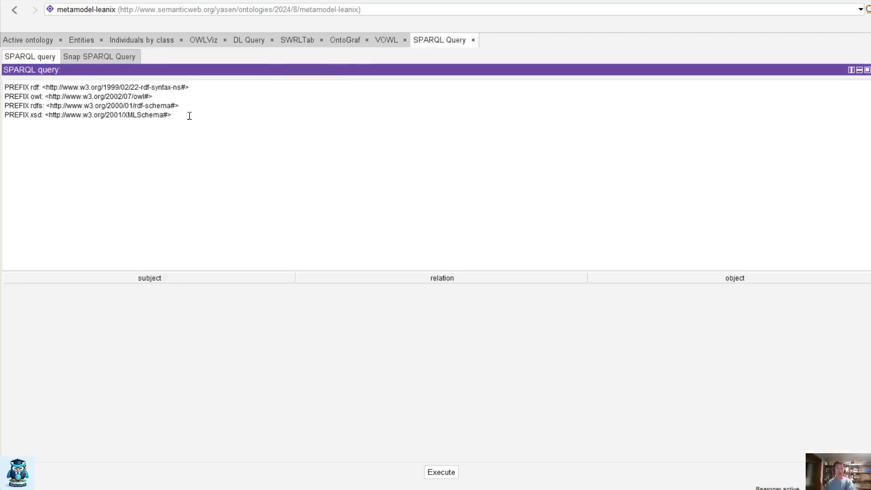
pyautogui.moveTo(188, 115); pyautogui.dragTo(2, 86)
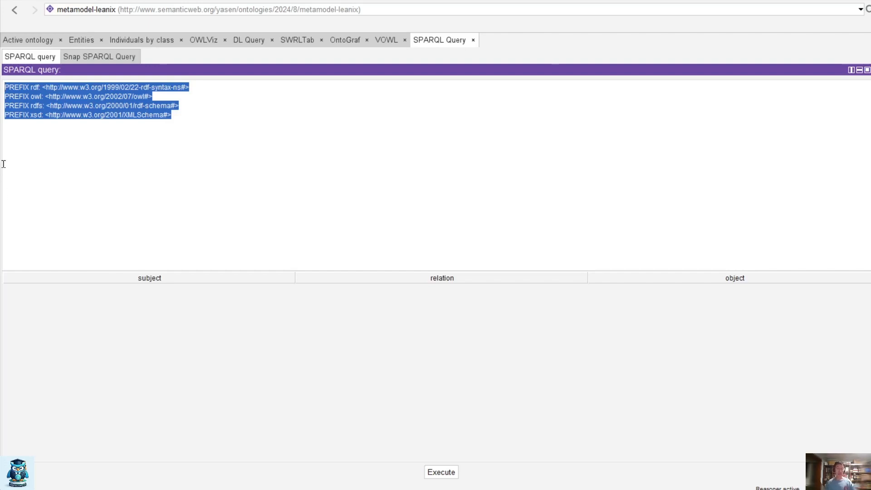
pyautogui.click(16, 42)
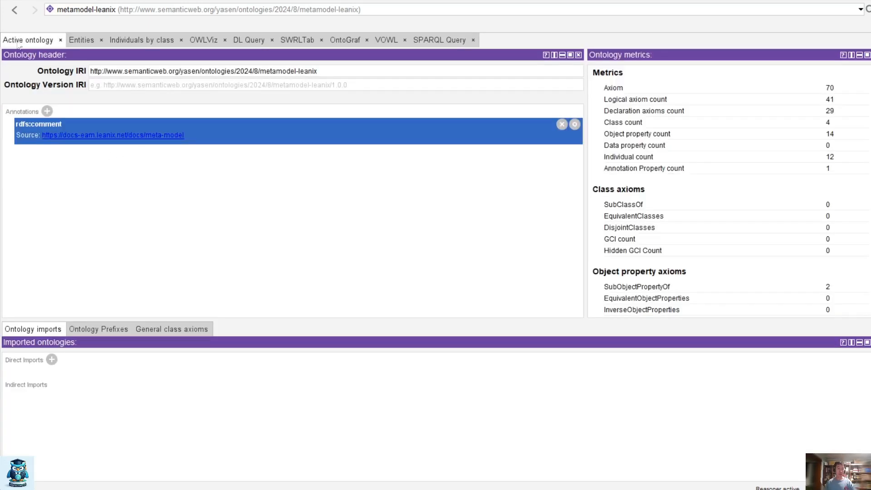
pyautogui.moveTo(347, 76); pyautogui.dragTo(65, 67)
pyautogui.hotkey('ctrl', 'c')
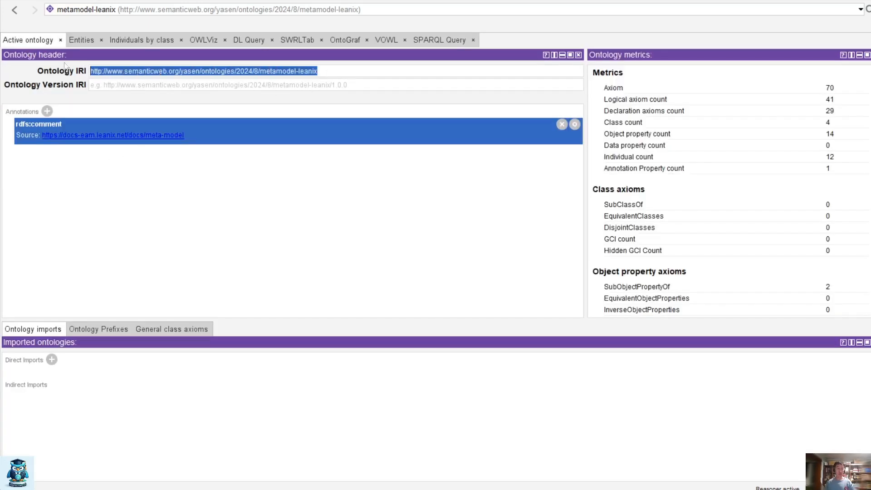
pyautogui.click(447, 42)
pyautogui.click(197, 127)
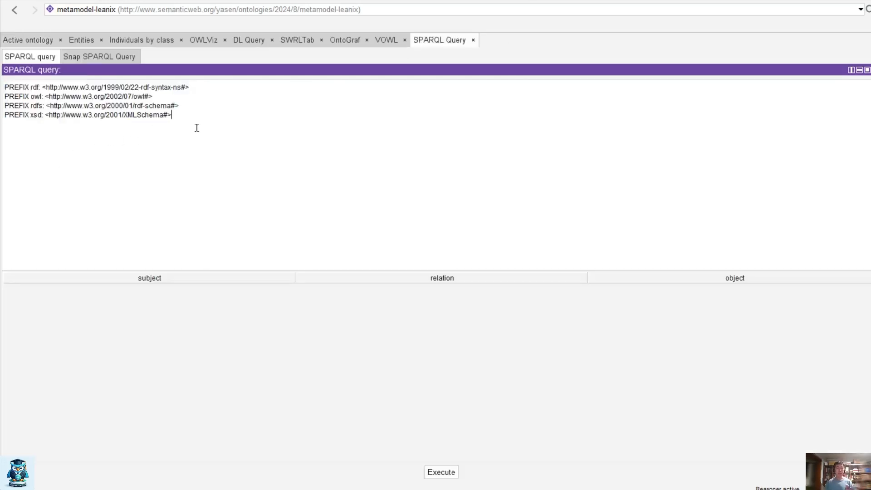
pyautogui.press('Return')
pyautogui.write('PREFIX')
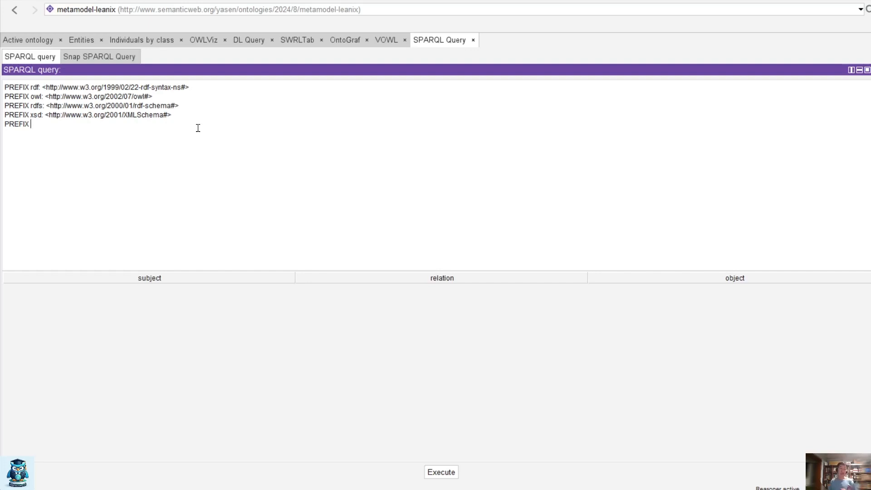
pyautogui.write(' lea')
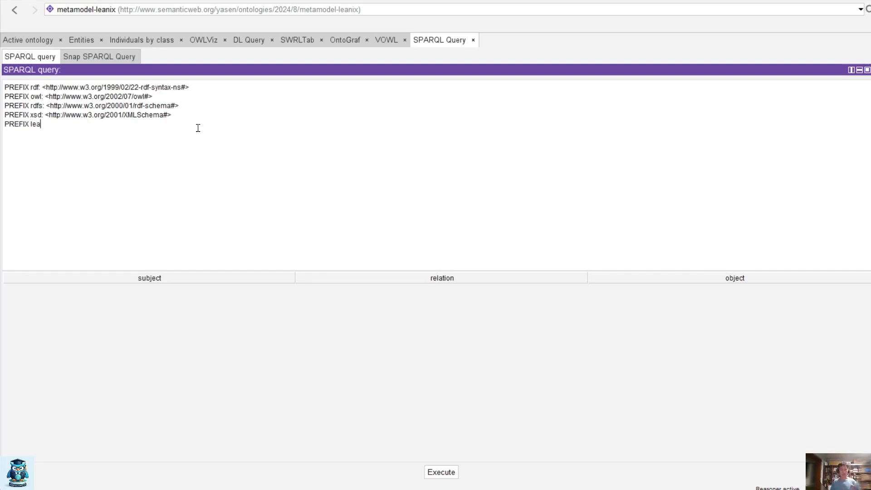
pyautogui.write('nix:')
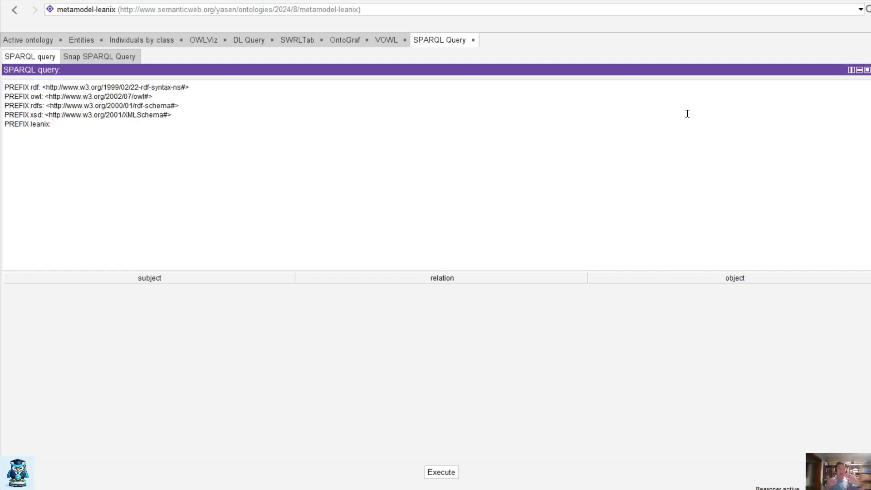
pyautogui.write('<')
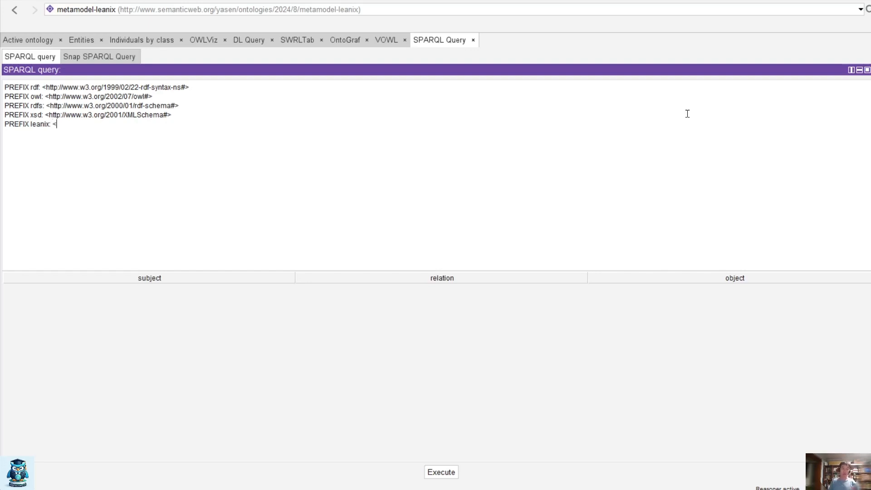
pyautogui.hotkey('ctrl', 'v')
pyautogui.write('#>')
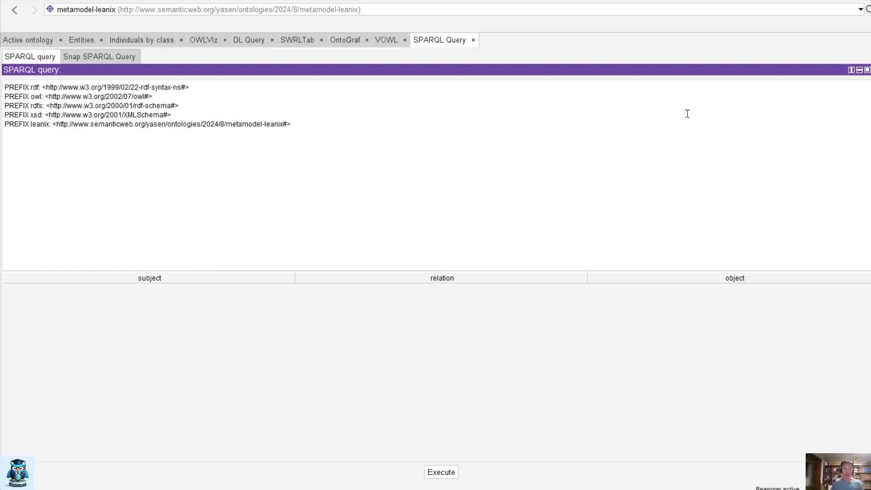
pyautogui.press('Return')
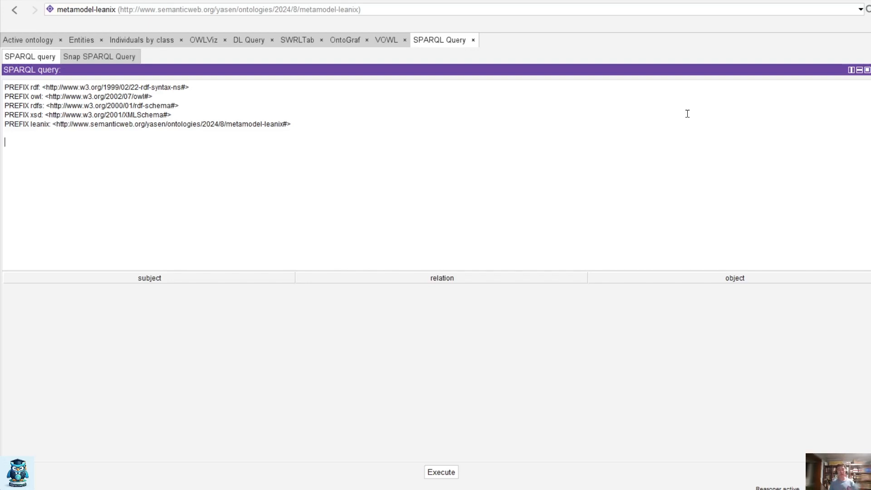
pyautogui.write('SELECT')
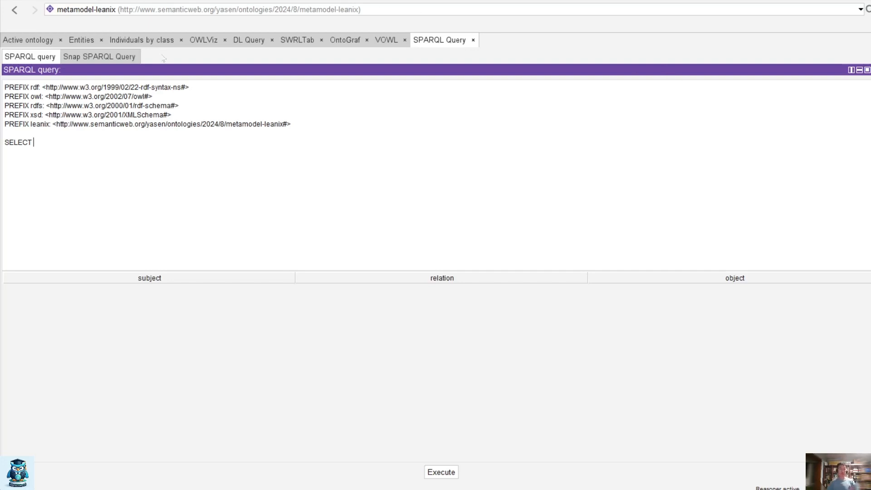
# - Look through the individuals and the runs and uses object properties, and return to the SELECT line of the SPARQL query
pyautogui.click(131, 42)
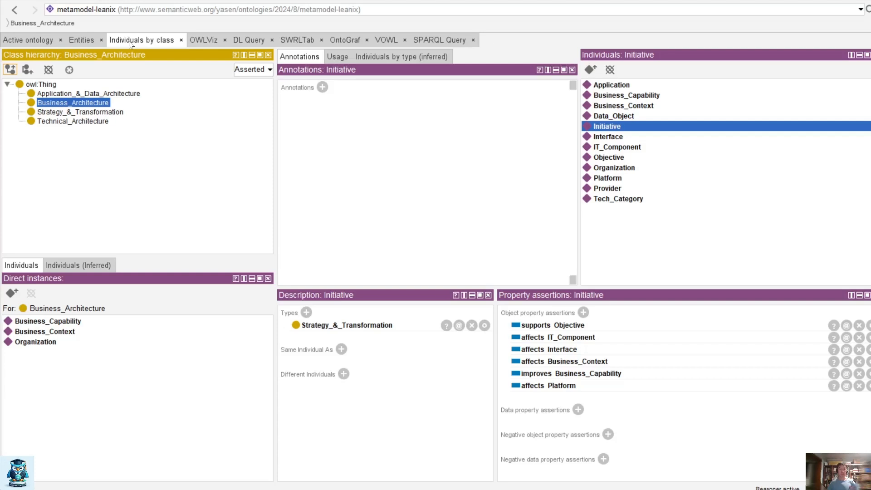
pyautogui.click(75, 41)
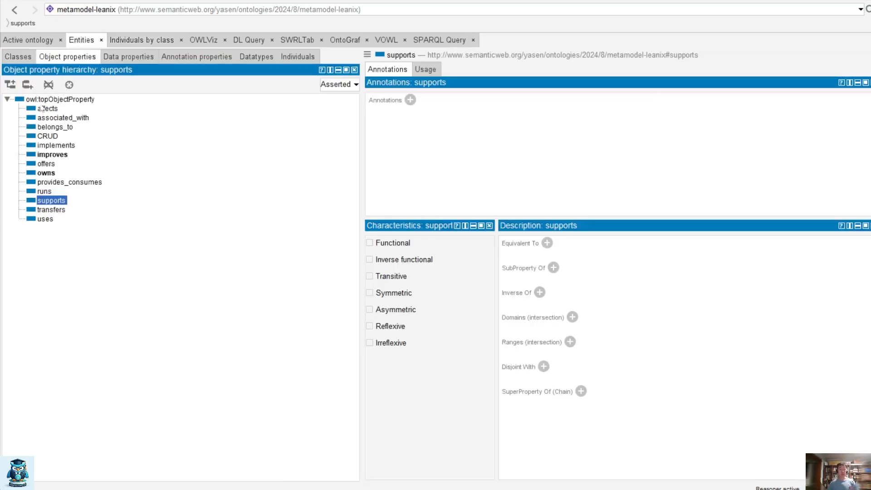
pyautogui.click(44, 192)
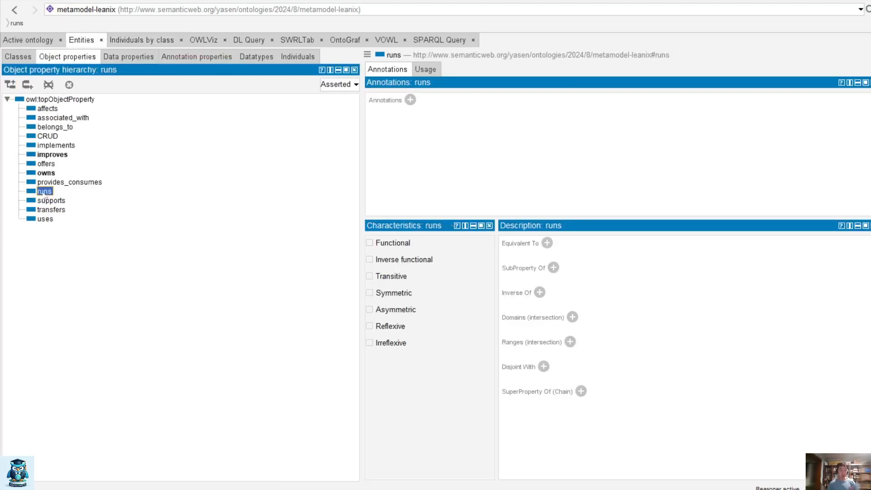
pyautogui.click(47, 219)
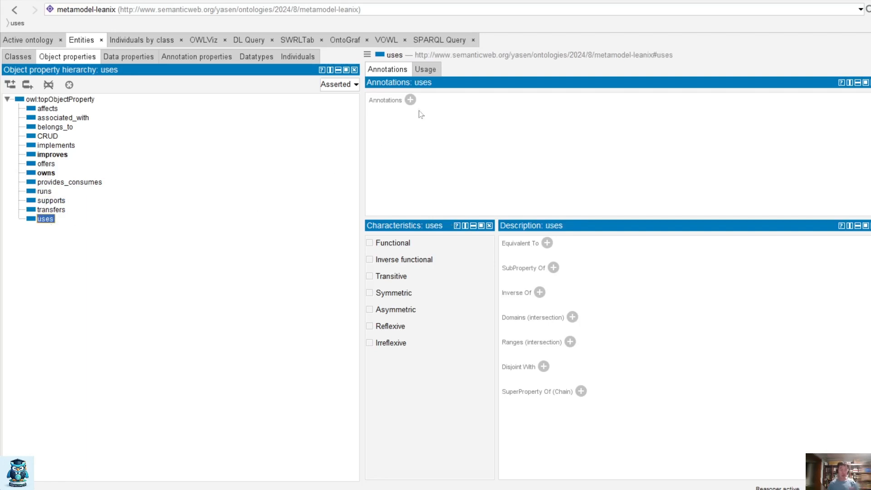
pyautogui.click(433, 41)
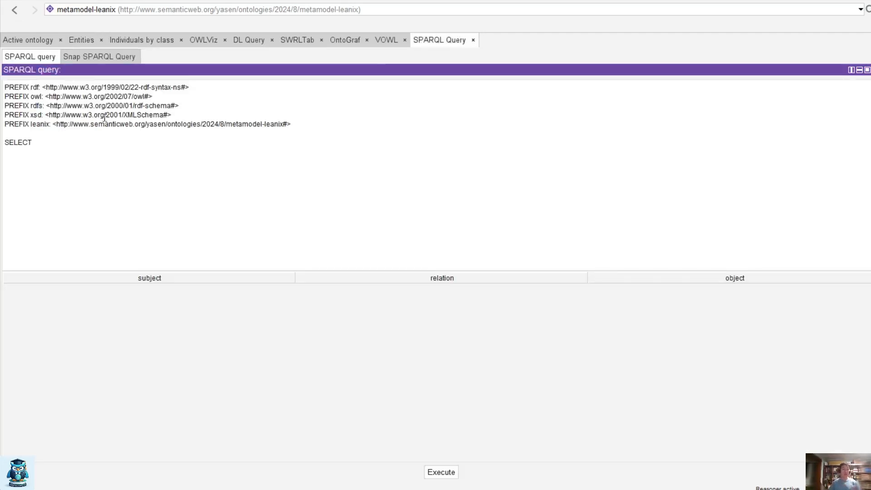
pyautogui.click(71, 146)
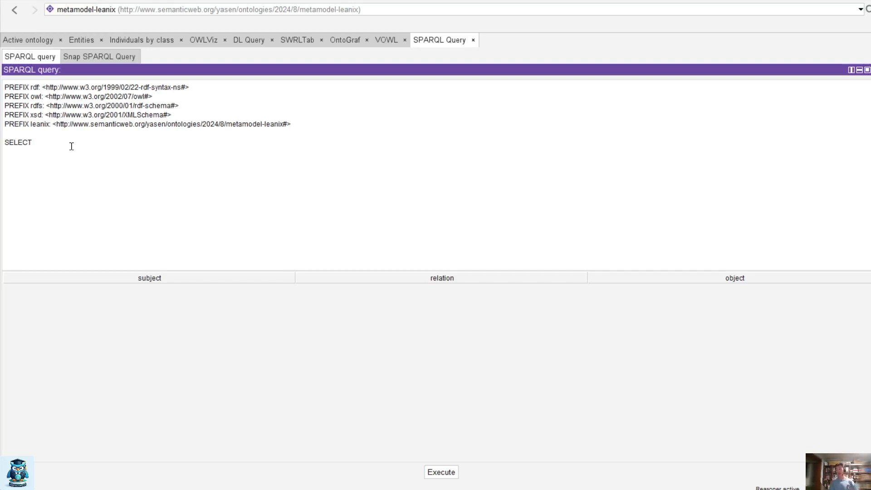
# - Complete the query's SELECT line with the variables ?source ?relation ?target and start a WHERE clause below it
pyautogui.write('?source ?')
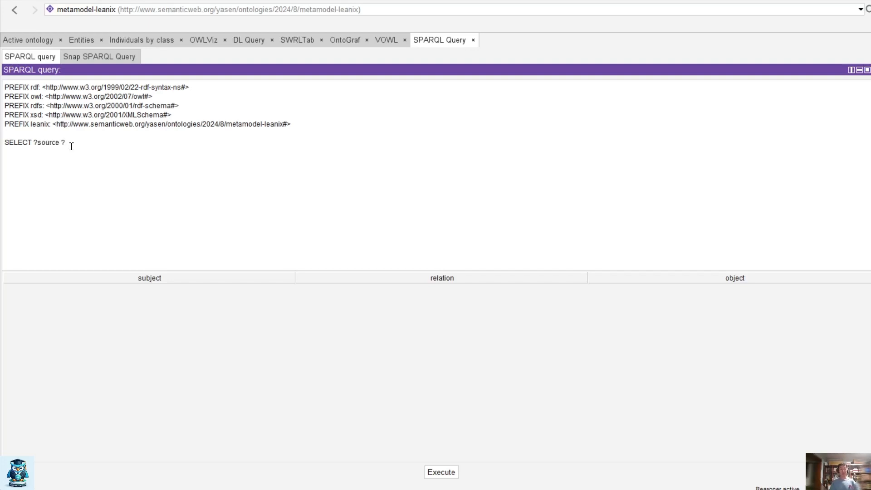
pyautogui.write('relation')
pyautogui.write(' ?')
pyautogui.write('target')
pyautogui.write('WHERE')
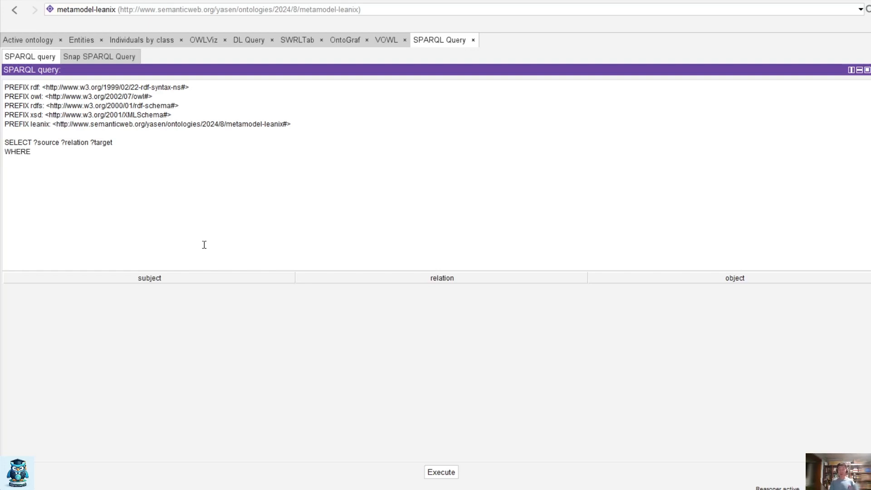
# - Add the triple pattern "?source ?relation ?target ." in braces to the WHERE clause, execute the query and look through the results
pyautogui.write(' {')
pyautogui.press('Return')
pyautogui.write('}')
pyautogui.press('Return')
pyautogui.write('?source ?realtion')
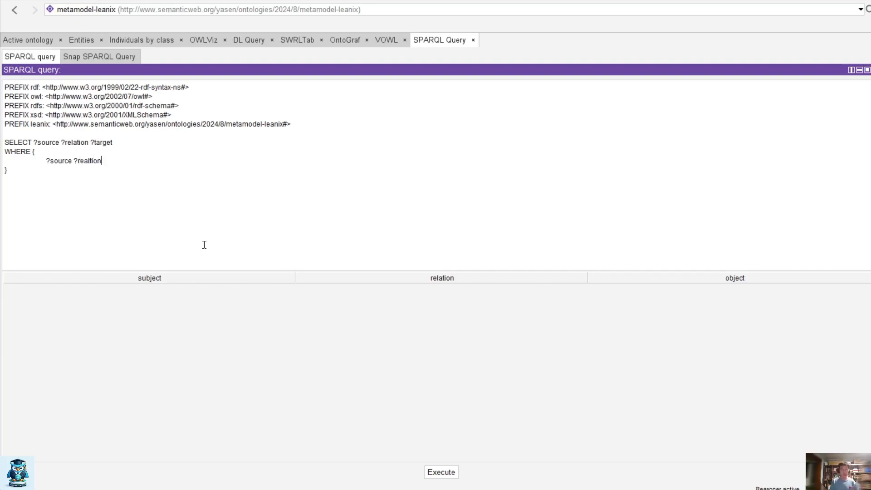
pyautogui.press('BackSpace')
pyautogui.press('BackSpace')
pyautogui.press('BackSpace')
pyautogui.press('BackSpace')
pyautogui.press('BackSpace')
pyautogui.press('BackSpace')
pyautogui.write('lation ?target ')
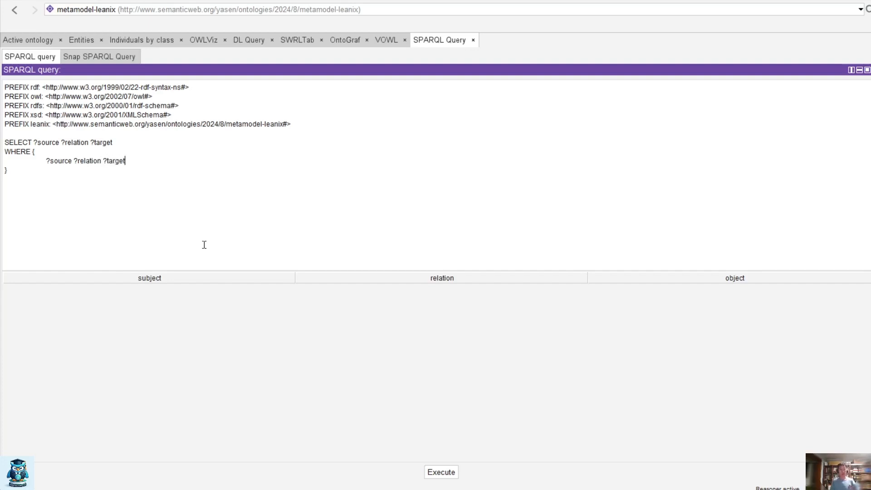
pyautogui.write('.')
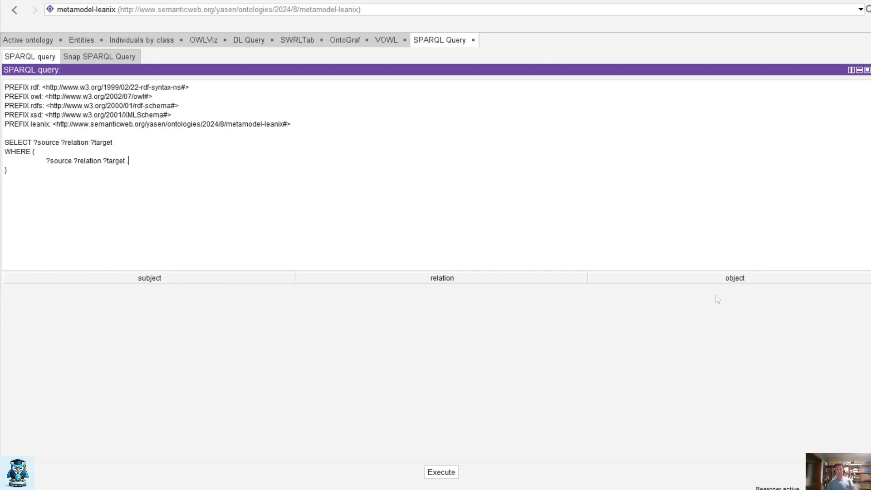
pyautogui.click(436, 473)
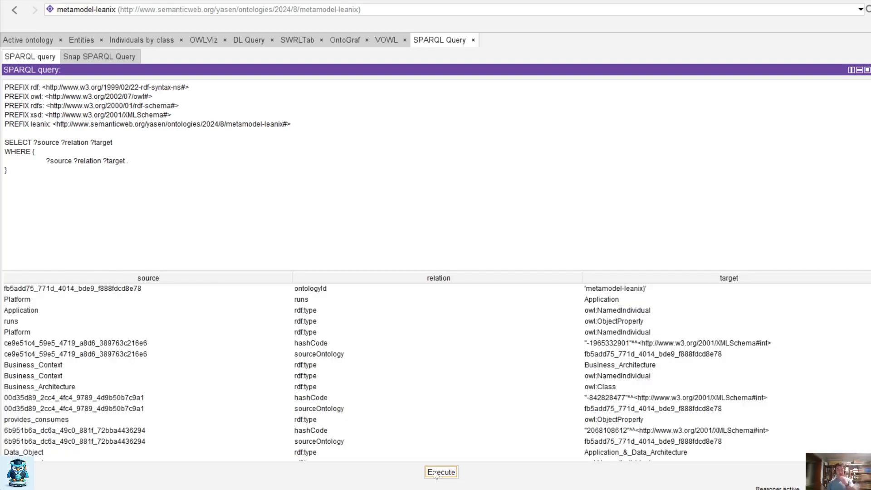
pyautogui.scroll(-5, 390, 399)
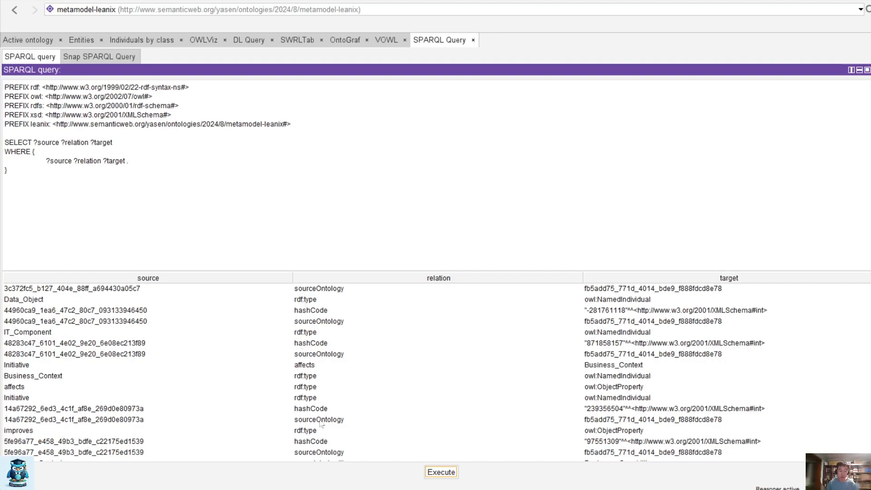
# - Add "FILTER ( ?relation = leanix:uses )" below the triple pattern and execute the query
pyautogui.click(148, 164)
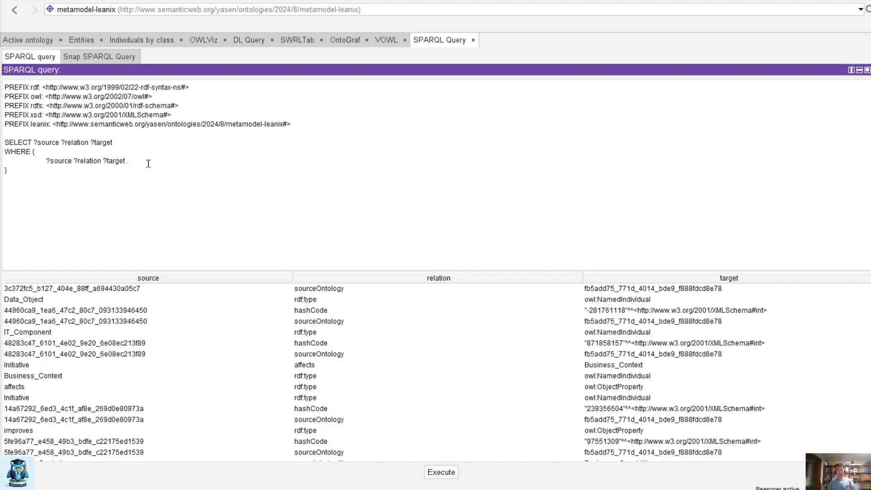
pyautogui.press('Return')
pyautogui.write('FILT')
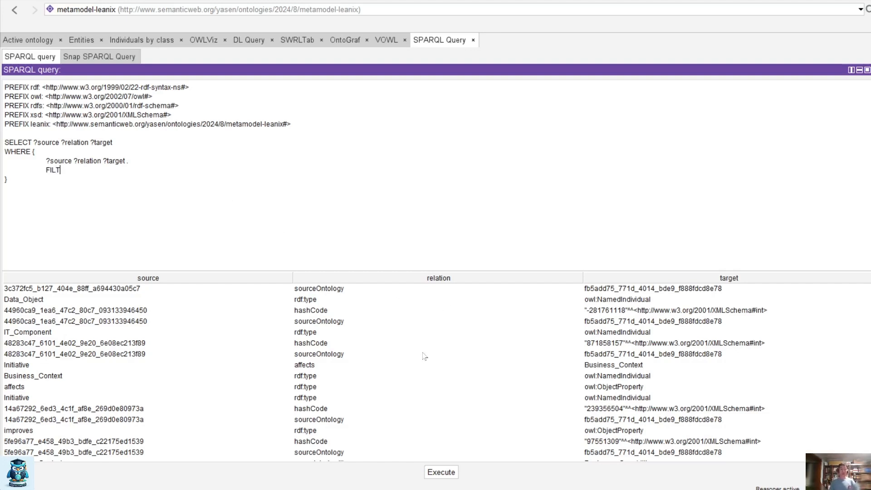
pyautogui.write('ER ()')
pyautogui.press('Left')
pyautogui.write('?relation ')
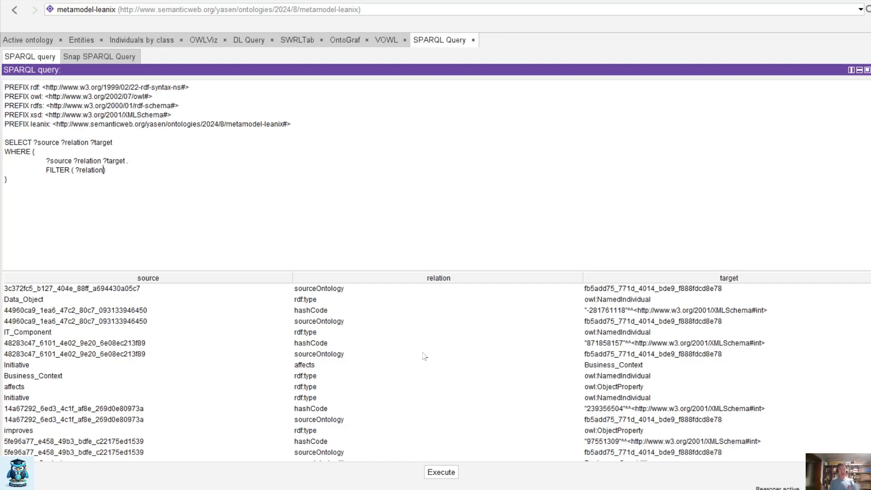
pyautogui.write('= leanix:uses')
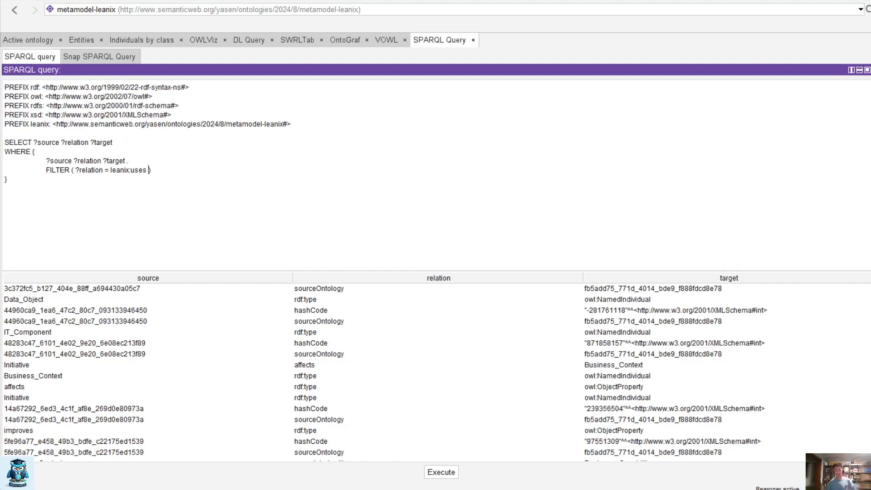
pyautogui.click(443, 474)
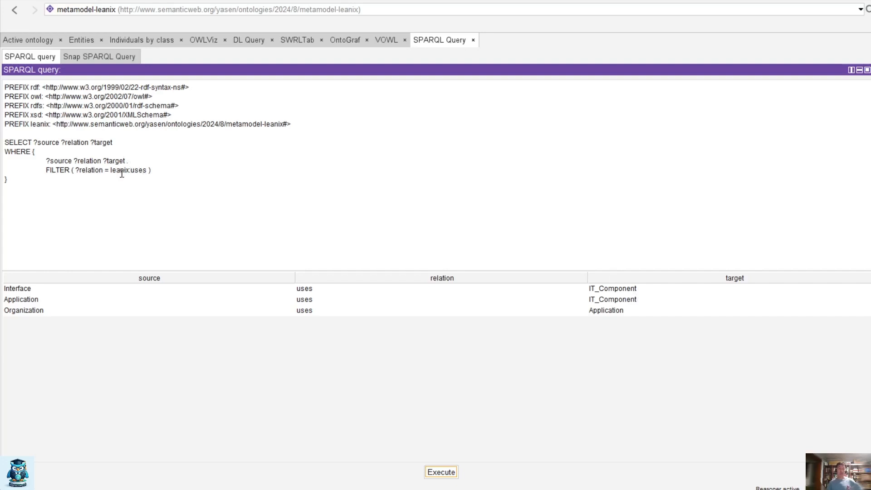
# - Change the filtered relation to leanix:owns and execute the query again
pyautogui.doubleClick(138, 170)
pyautogui.write('owns')
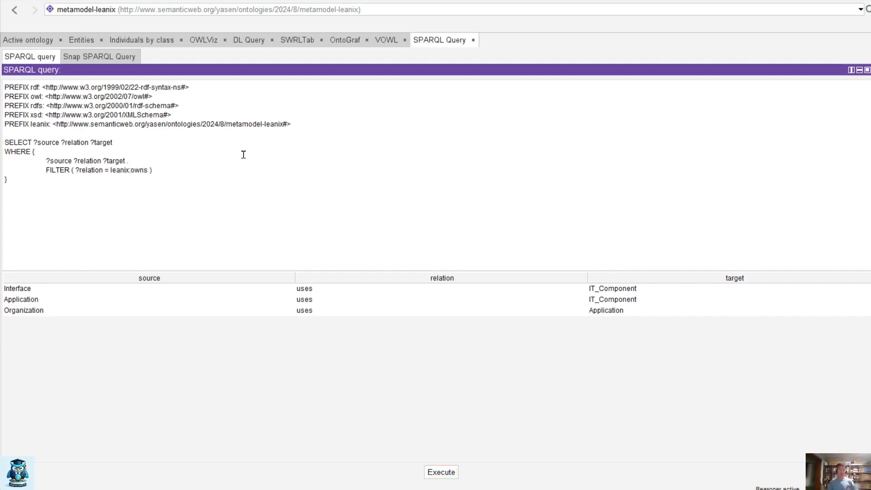
pyautogui.click(436, 472)
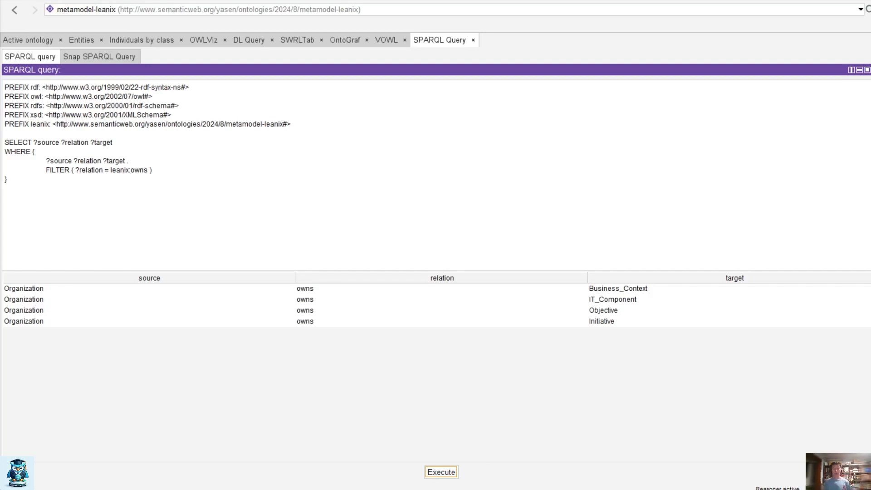
# - Highlight all result rows of the owns query and compare them with Organization's relations in OntoGraf, expanding the Business_Architecture node
pyautogui.click(661, 326)
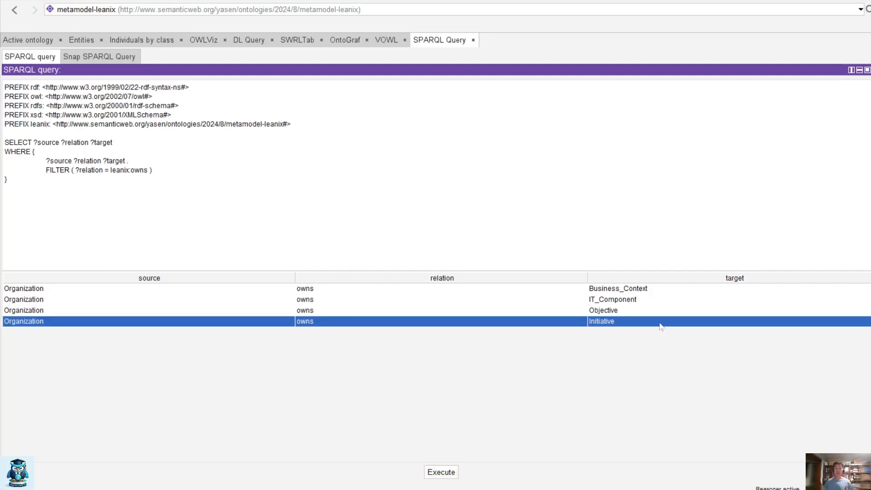
pyautogui.keyDown('shift'); pyautogui.click(81, 289); pyautogui.keyUp('shift')
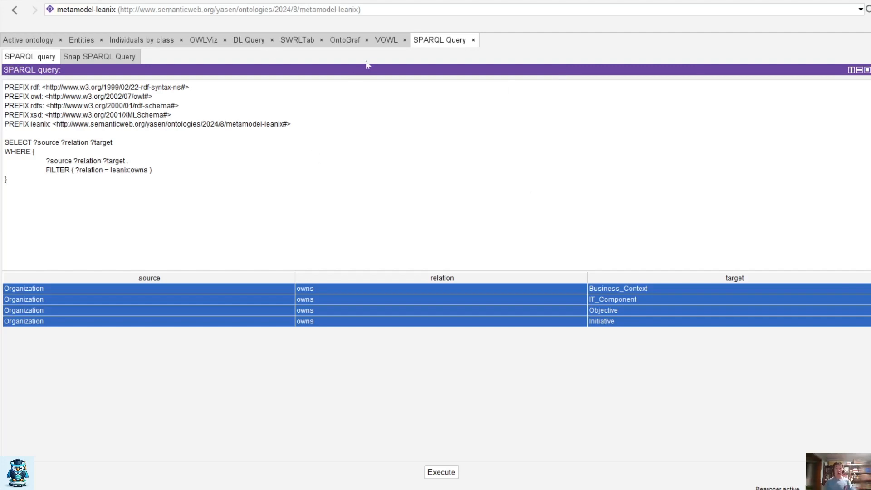
pyautogui.click(345, 41)
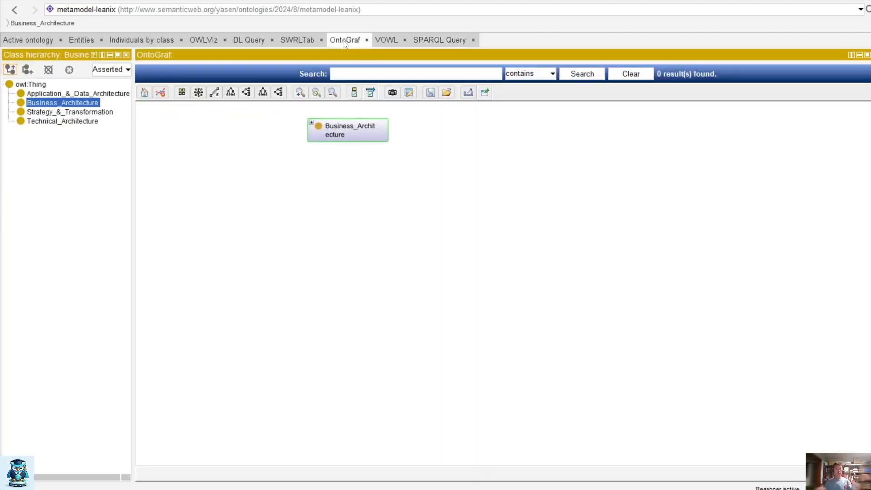
pyautogui.doubleClick(358, 135)
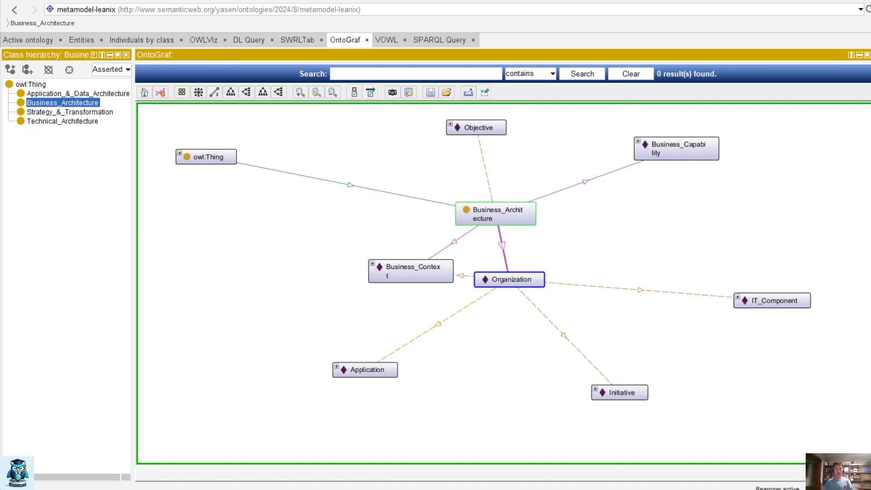
# - Switch to the browser and review the SAP LeanIX Meta Model documentation page, down to the diagram of Fact Sheet type relations
pyautogui.moveTo(165, 489)
pyautogui.click(220, 463)
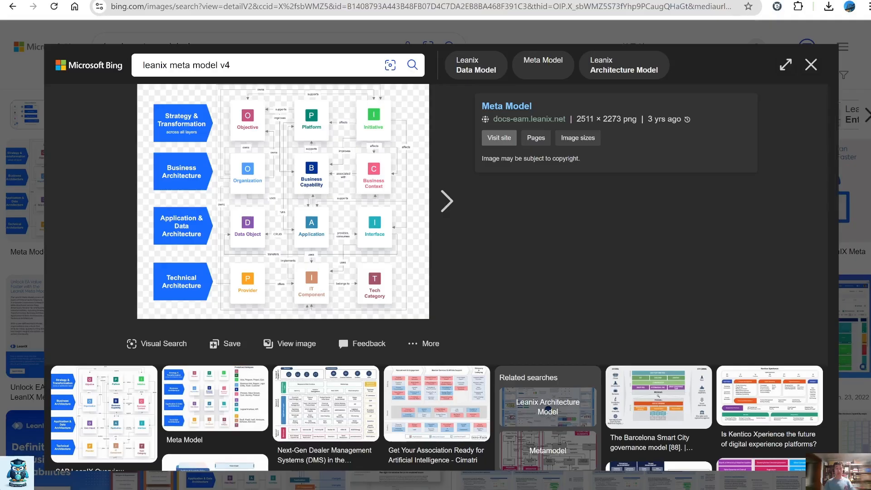
pyautogui.click(325, 0)
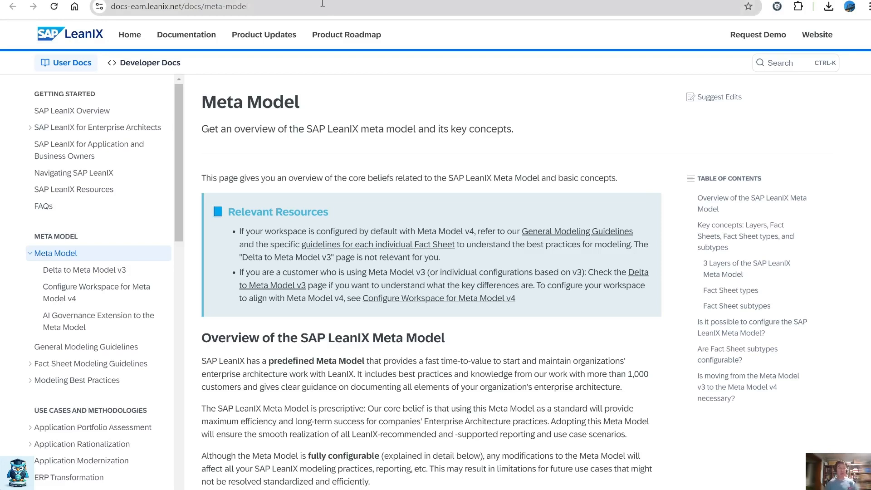
pyautogui.click(322, 3)
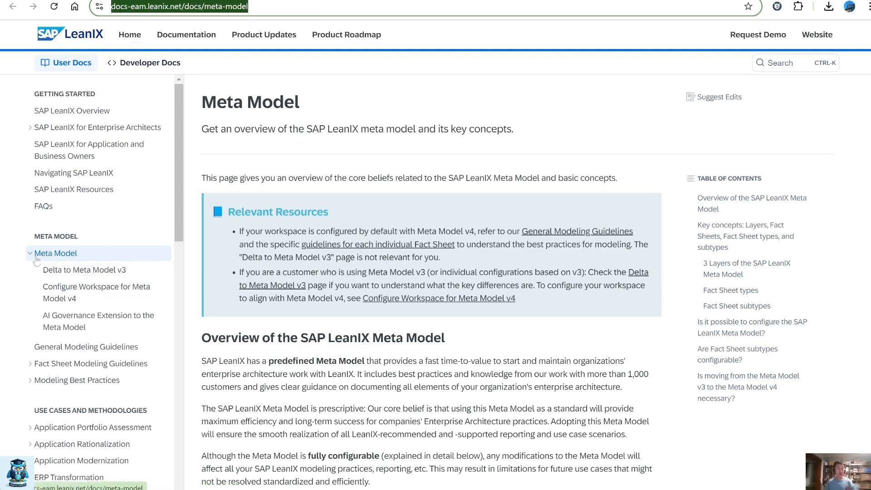
pyautogui.scroll(-8, 281, 290)
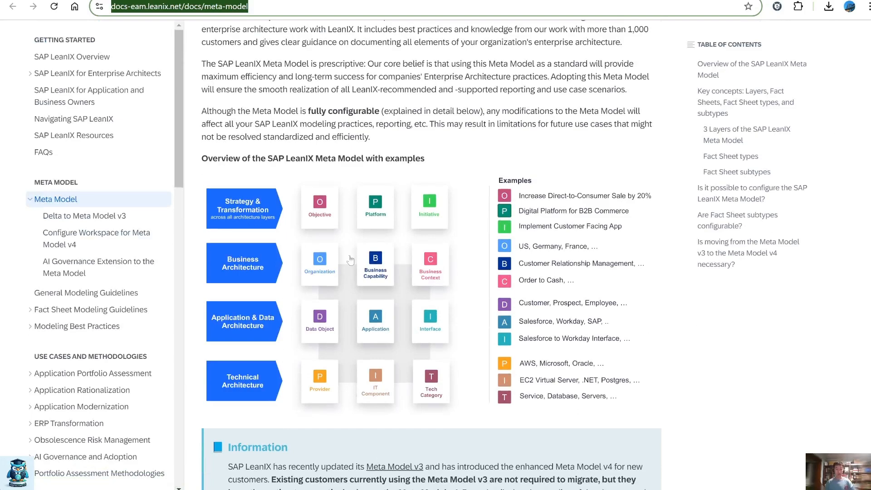
pyautogui.scroll(-19, 350, 259)
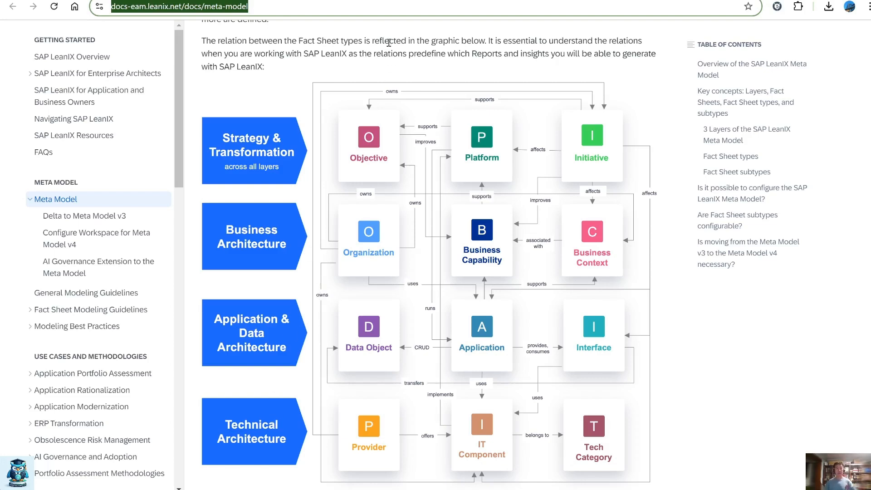
# - Open the GitHub profile's repositories page in the next browser tab
pyautogui.hotkey('ctrl', 'Tab')
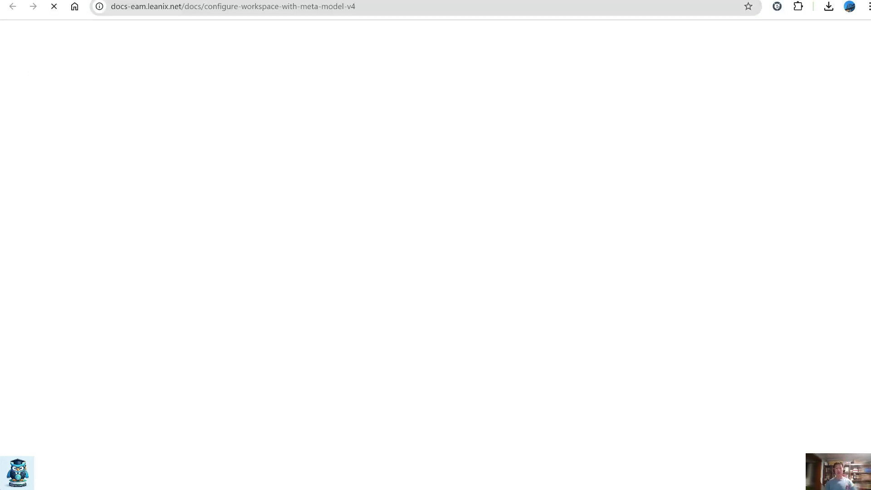
pyautogui.click(411, 6)
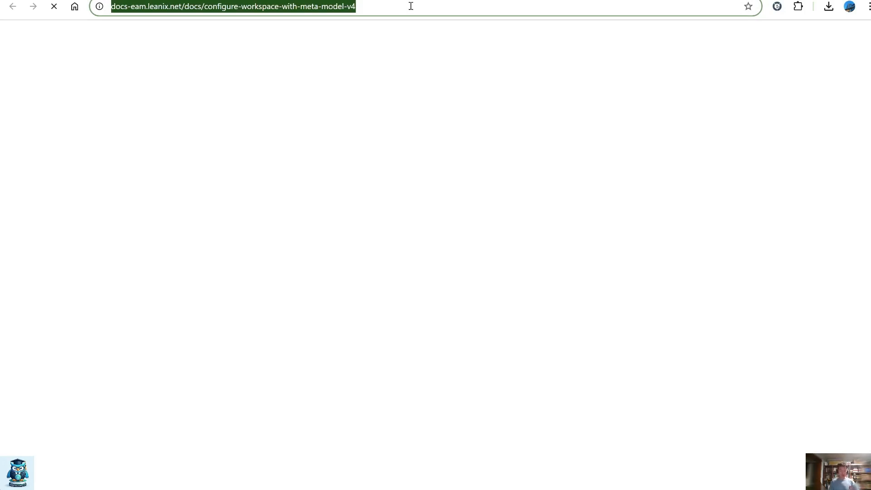
pyautogui.write('git')
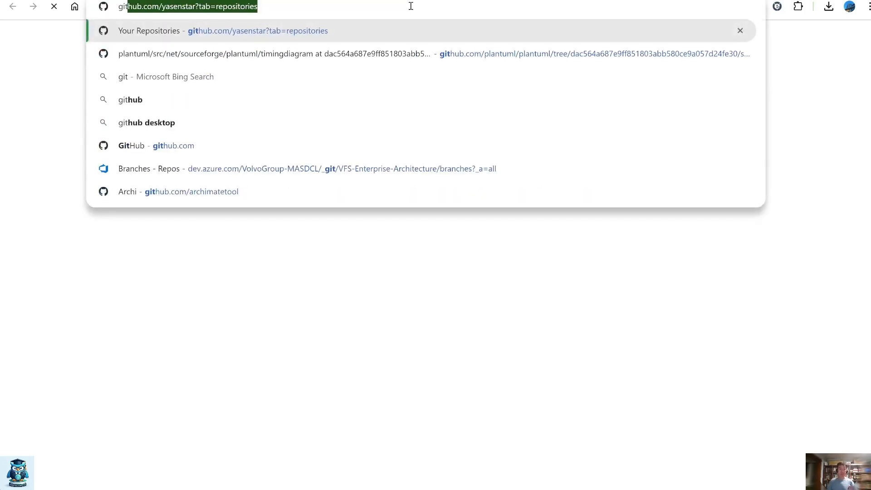
pyautogui.press('Return')
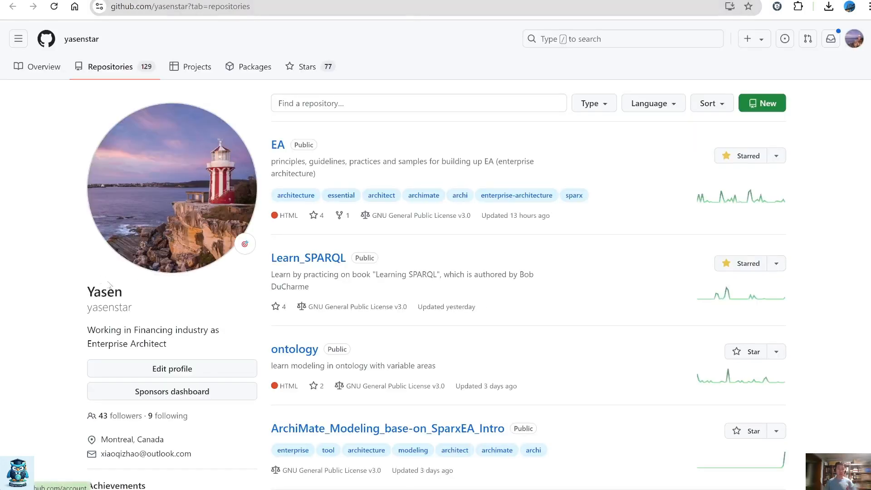
pyautogui.moveTo(87, 307); pyautogui.dragTo(146, 315)
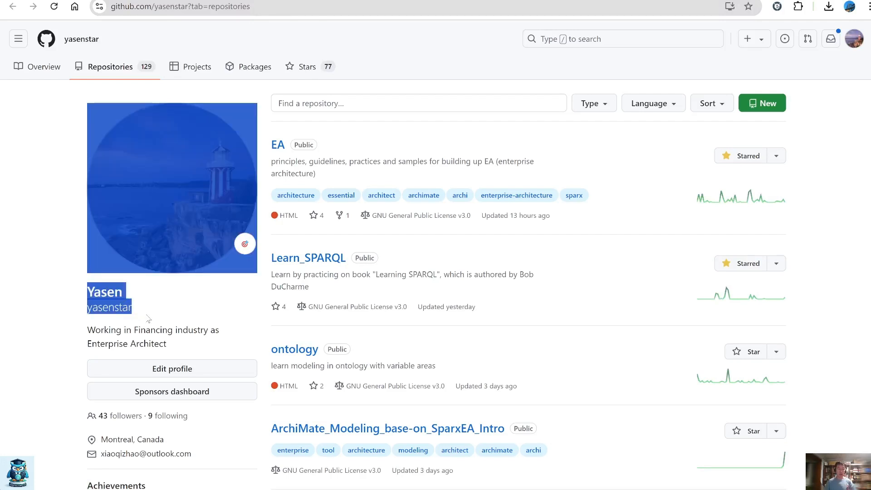
pyautogui.click(147, 307)
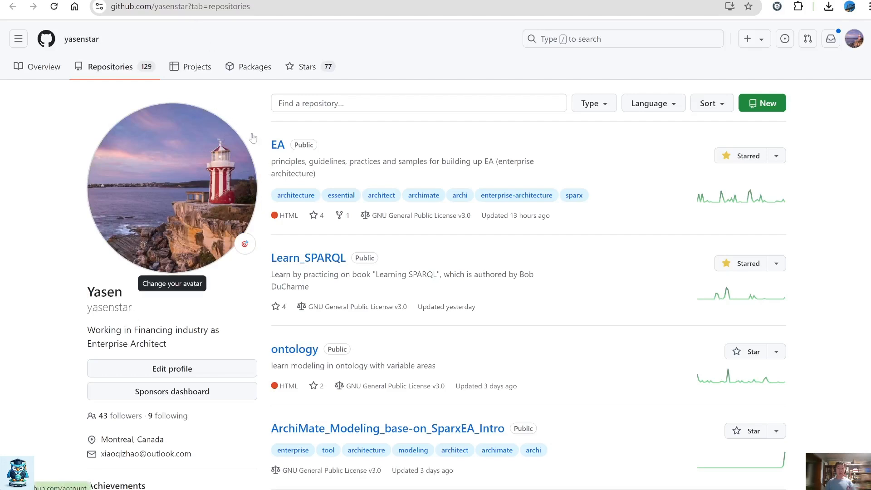
# - Open the file metamodel-LeanIX.rdf in the LeanIX folder of the EA repository
pyautogui.click(278, 150)
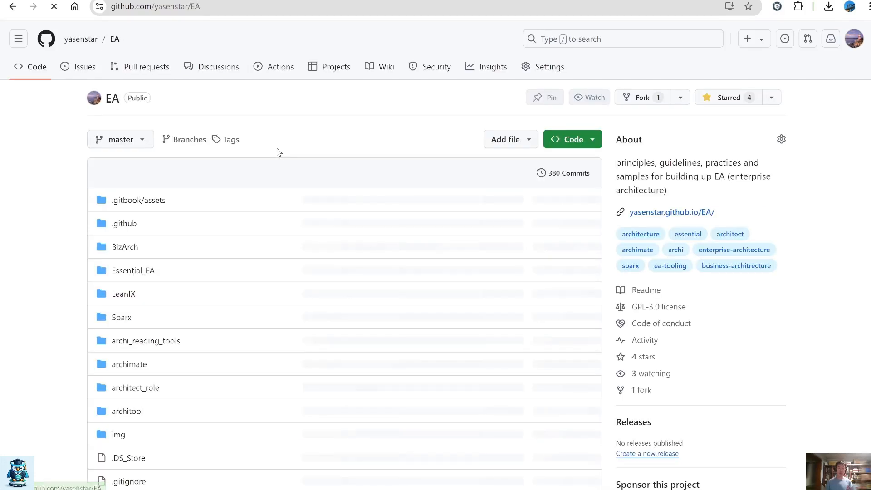
pyautogui.click(122, 294)
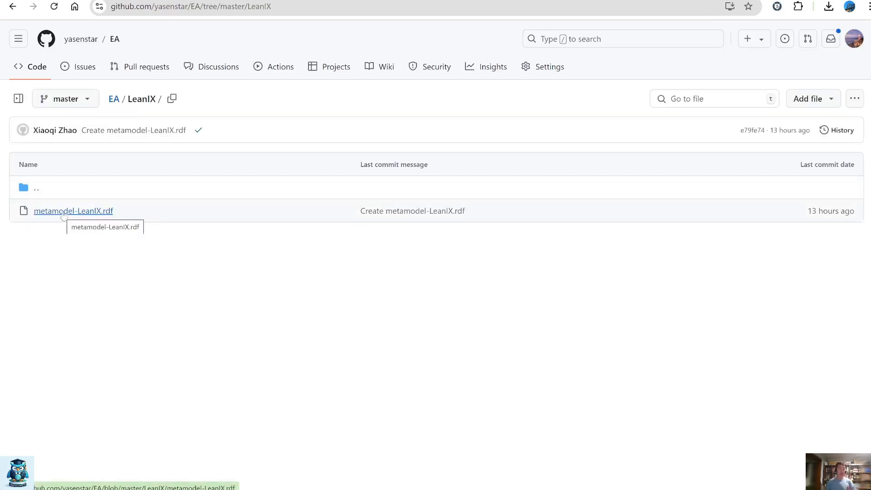
pyautogui.click(65, 212)
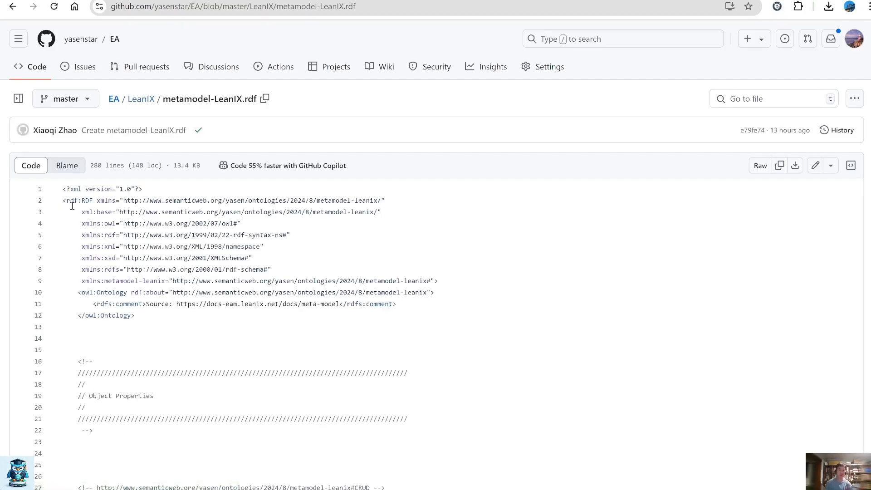
# - Look through the named individuals in the RDF source, highlighting Initiative in its definition
pyautogui.scroll(-10, 291, 316)
pyautogui.scroll(-20, 291, 316)
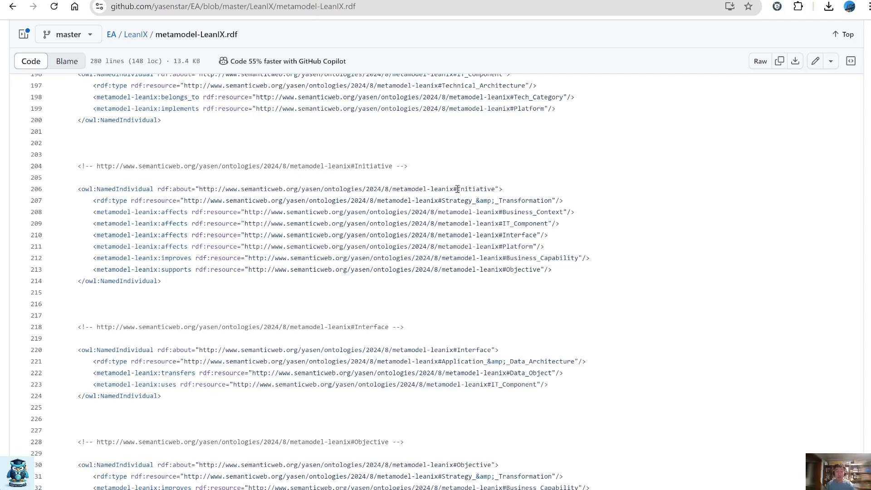
pyautogui.moveTo(458, 189); pyautogui.dragTo(496, 188)
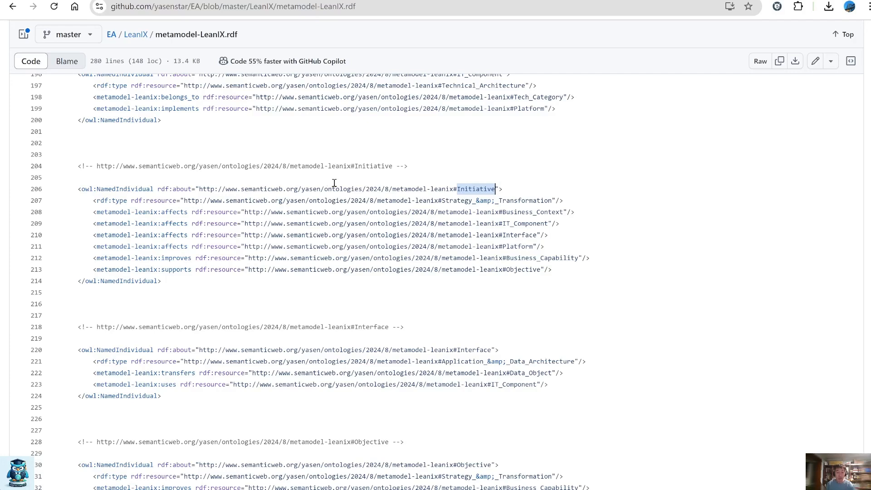
pyautogui.scroll(4, 334, 183)
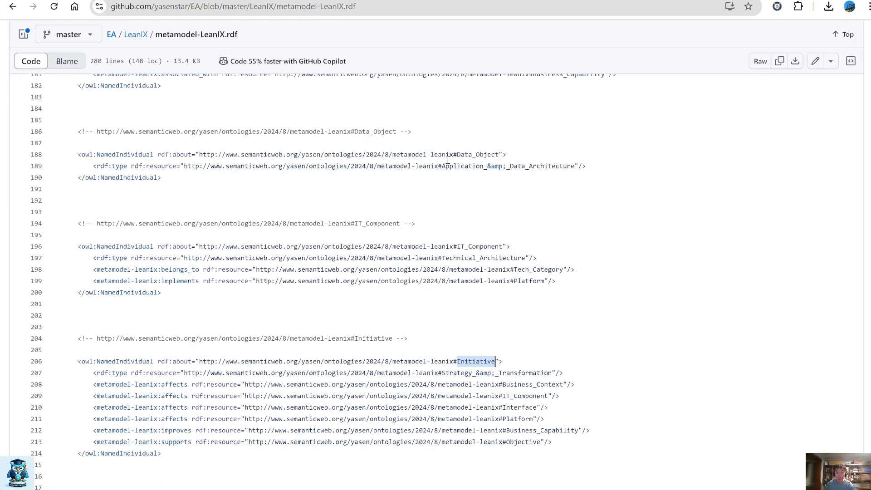
# - Highlight Data_Object in its named individual definition and examine the relations declared for the Application individual
pyautogui.moveTo(457, 154); pyautogui.dragTo(500, 154)
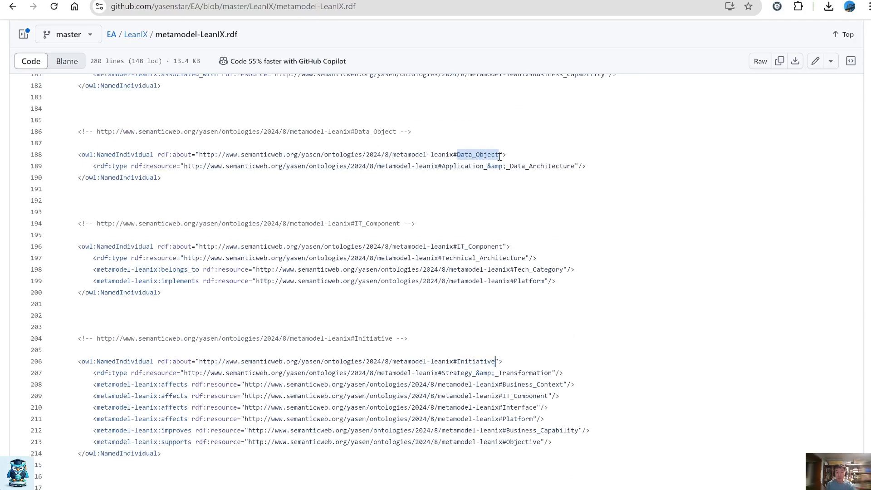
pyautogui.click(461, 362)
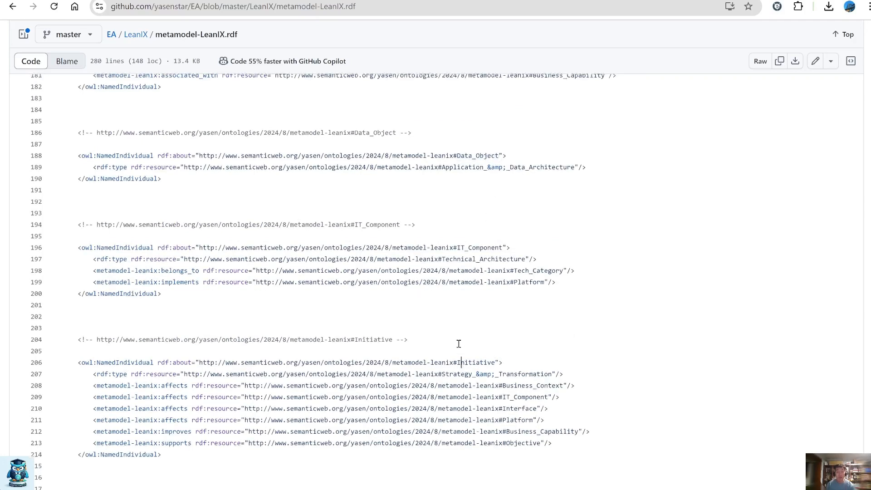
pyautogui.scroll(12, 459, 345)
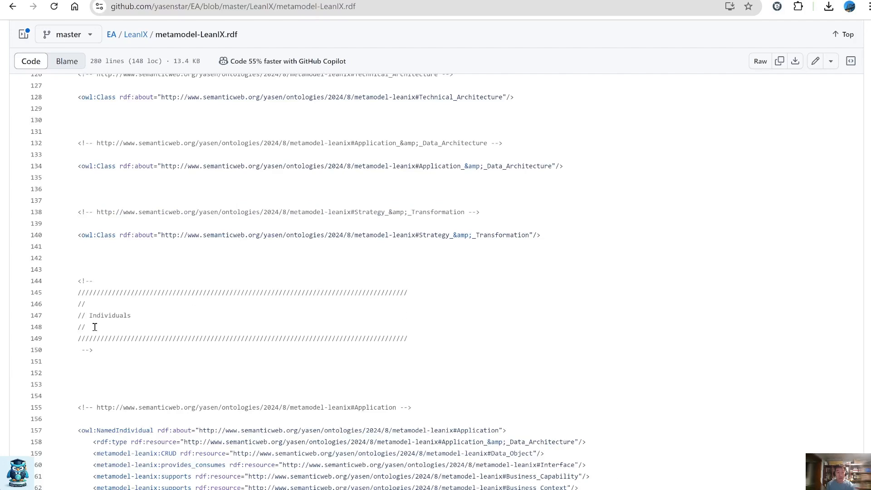
pyautogui.scroll(-6, 168, 380)
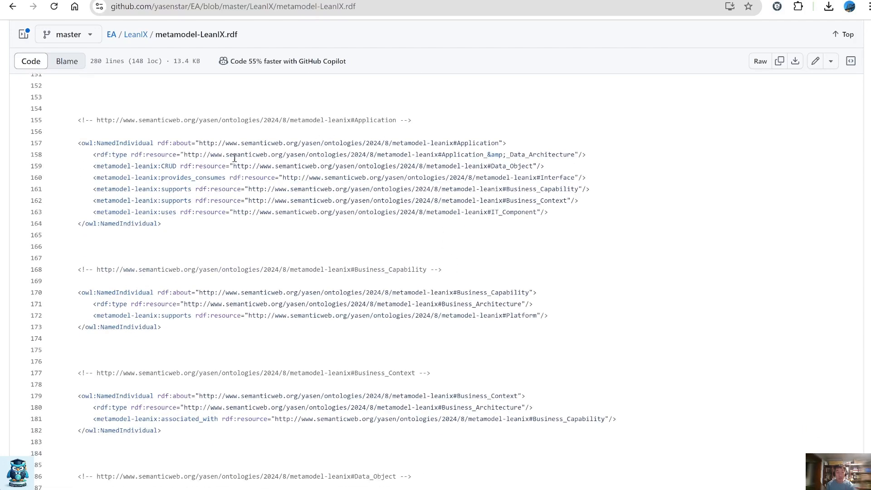
pyautogui.moveTo(121, 166); pyautogui.dragTo(565, 212)
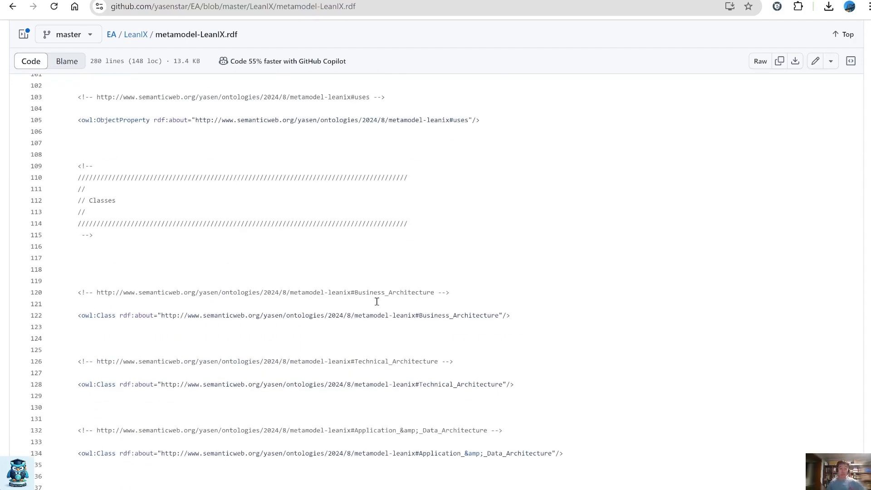
# - Examine the Classes section of the RDF source, from Business_Architecture to Strategy_&_Transformation
pyautogui.scroll(-4, 375, 299)
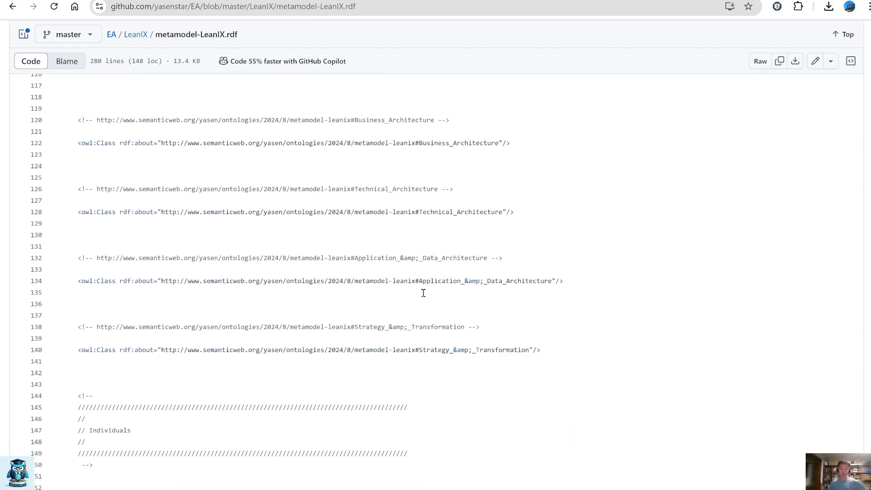
pyautogui.click(420, 143)
pyautogui.scroll(3, 421, 161)
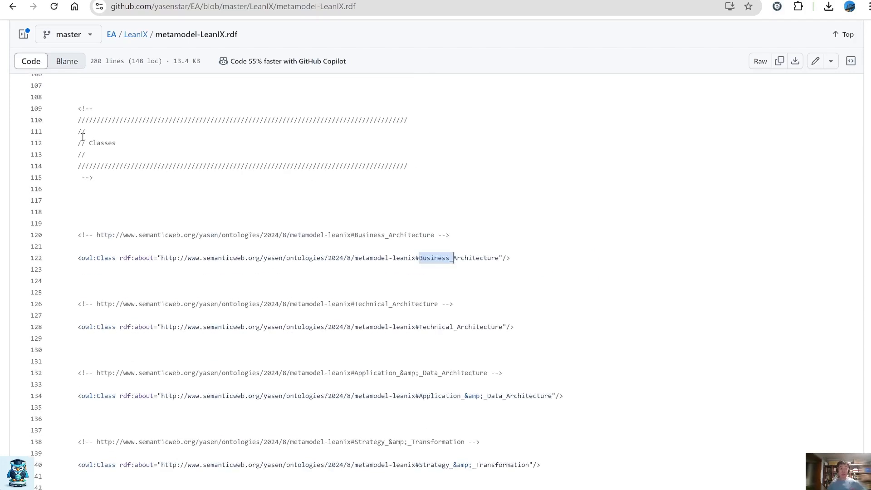
pyautogui.click(100, 143)
pyautogui.scroll(-3, 423, 317)
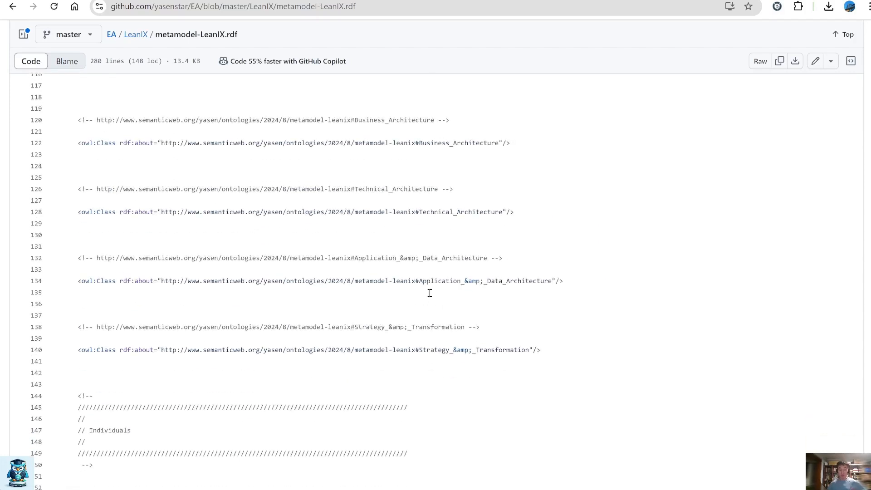
# - Highlight the Application individual's relation lines from CRUD to uses in the Individuals section, and return to the LeanIX folder
pyautogui.scroll(-10, 422, 308)
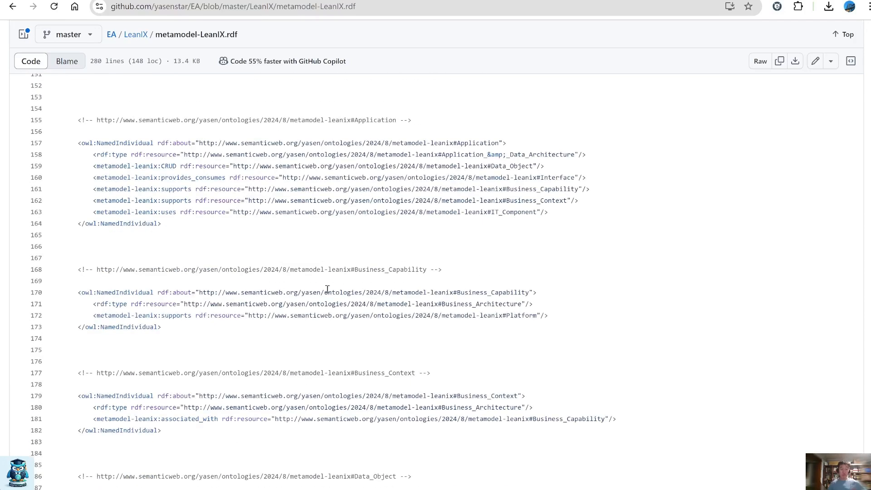
pyautogui.scroll(3, 117, 141)
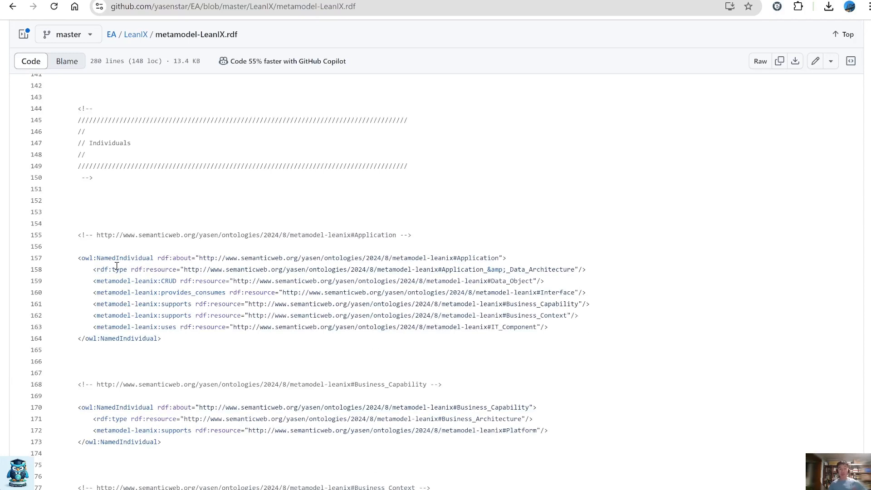
pyautogui.moveTo(93, 279); pyautogui.dragTo(569, 330)
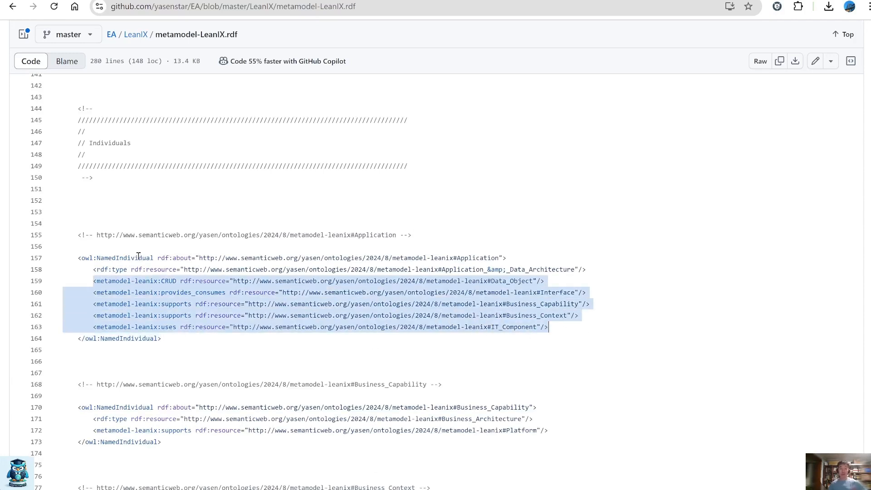
pyautogui.click(120, 271)
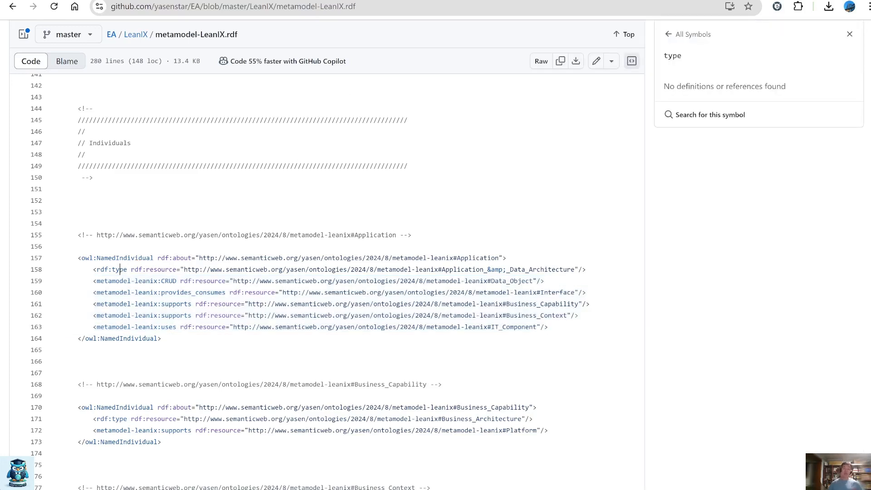
pyautogui.click(12, 6)
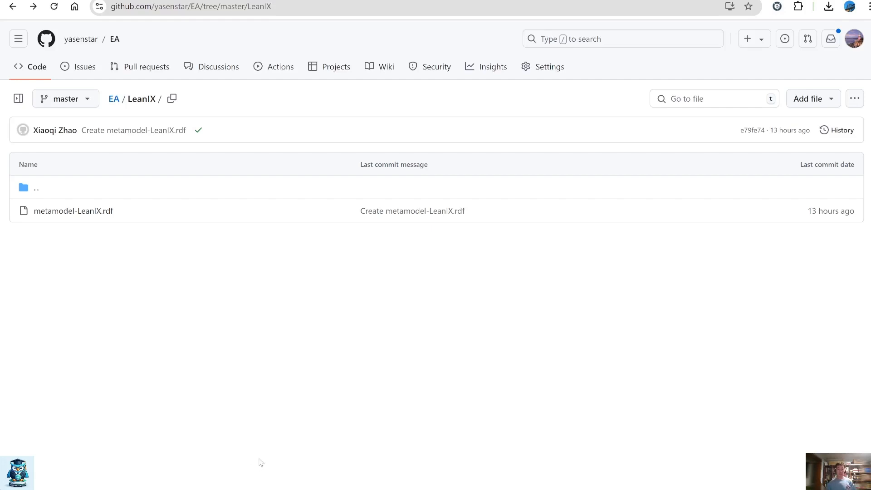
pyautogui.moveTo(418, 489)
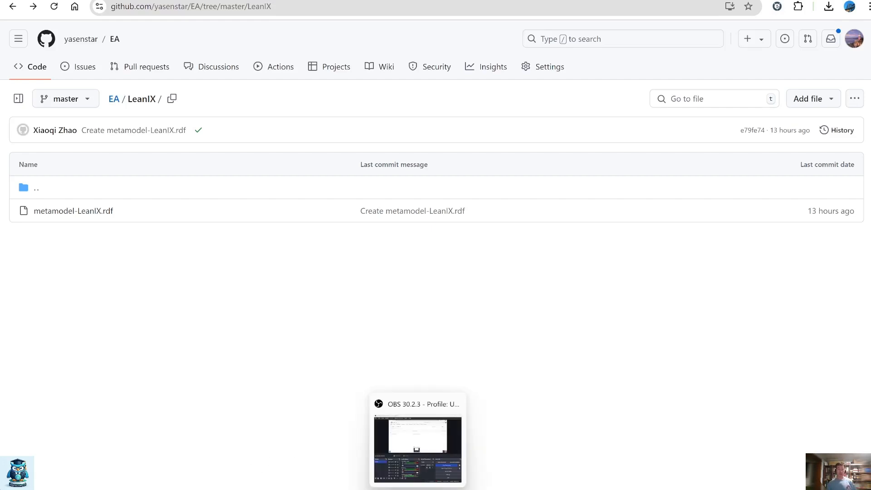